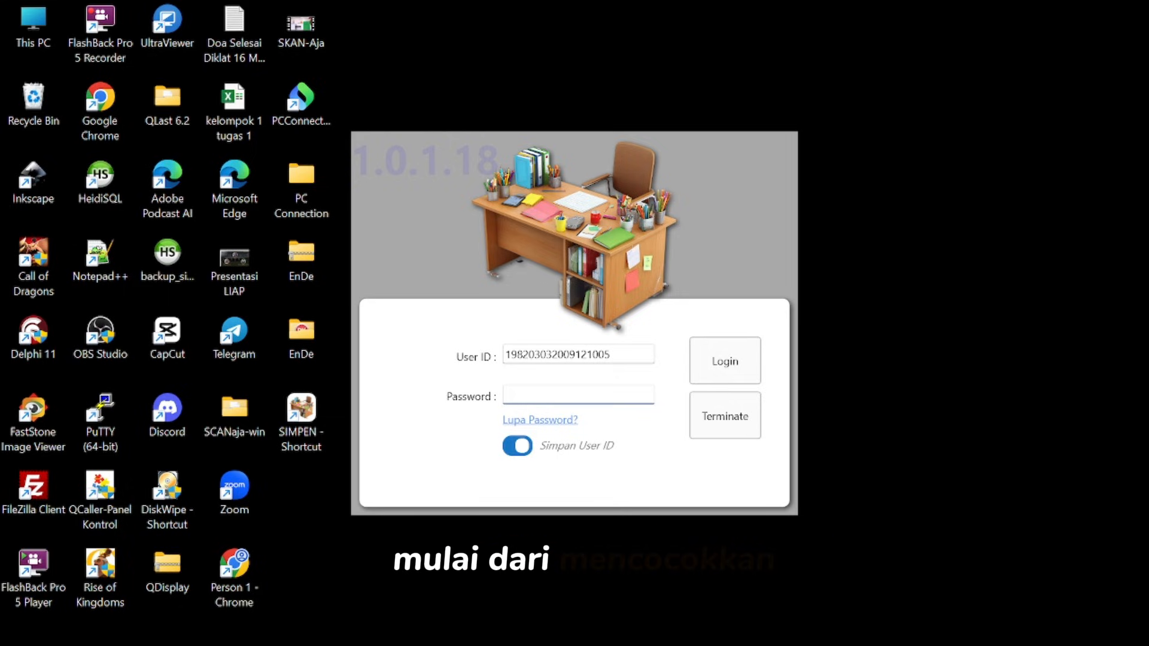
# - Log in with the saved user ID and the account password, and open the Transaksi section
pyautogui.press('Return')
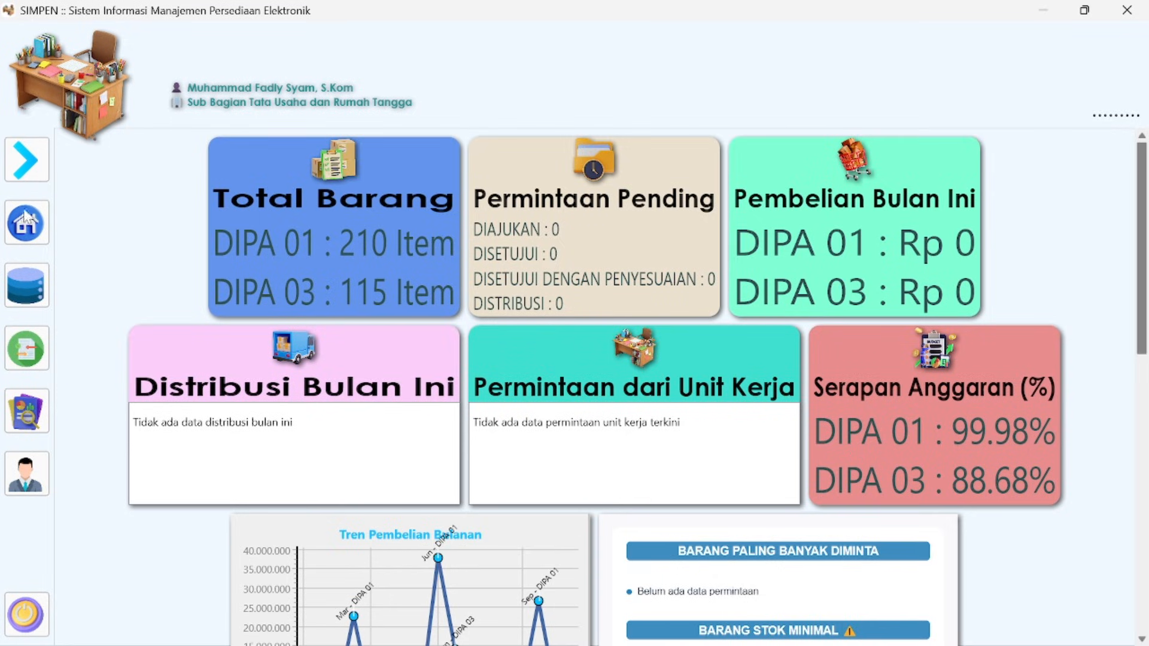
pyautogui.click(24, 173)
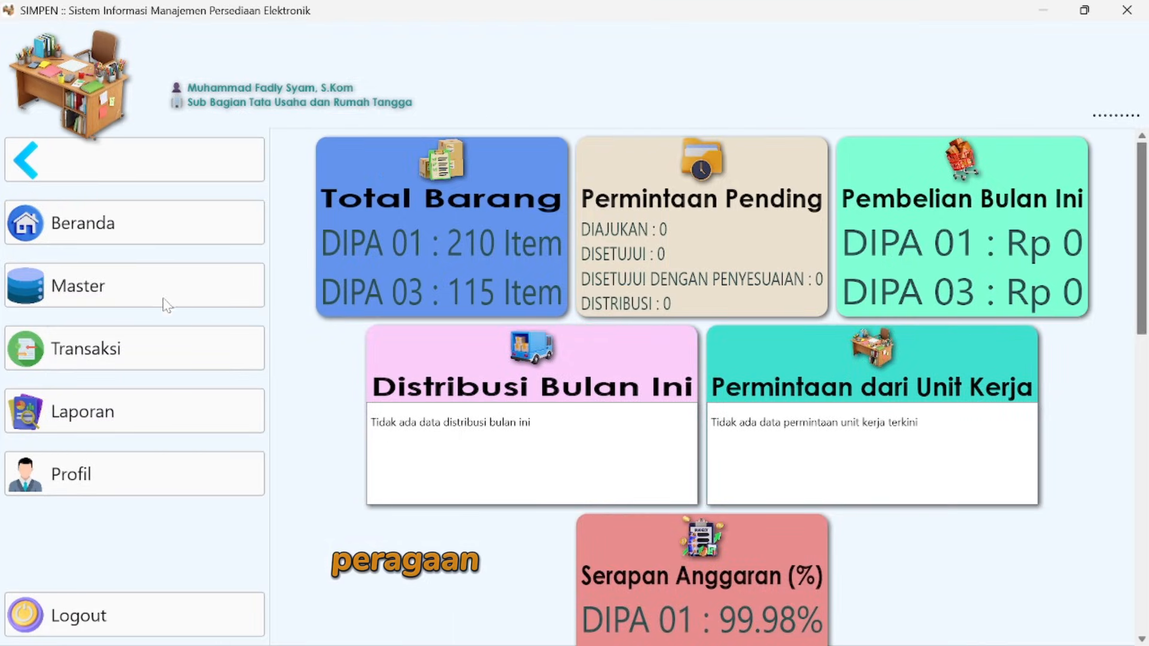
pyautogui.click(106, 357)
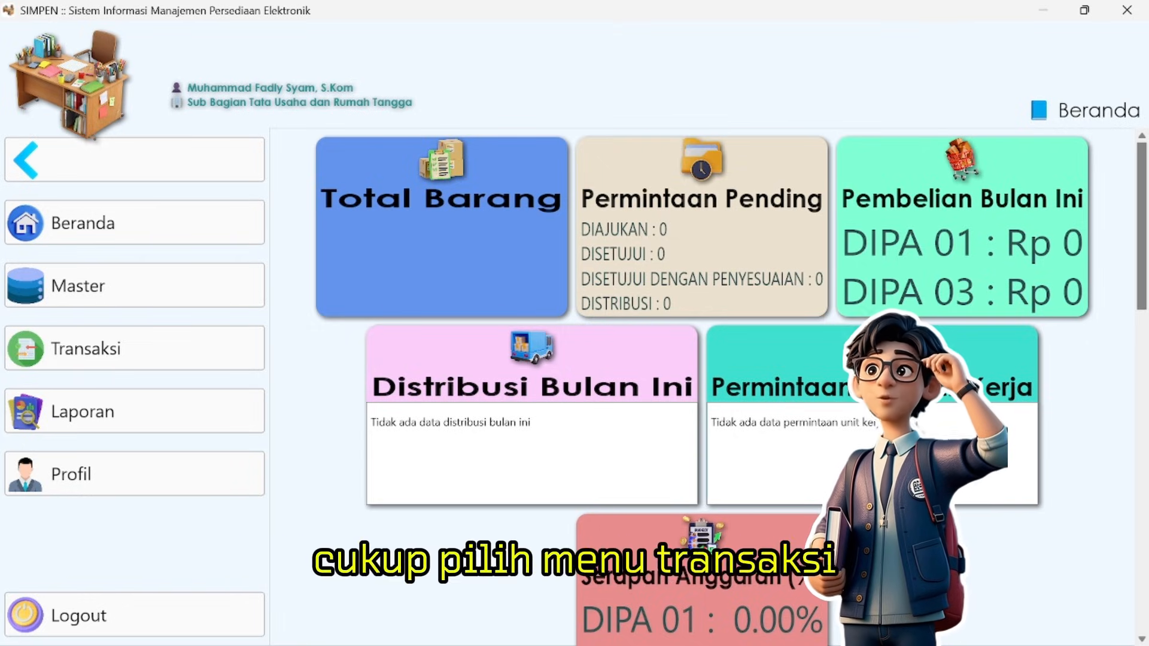
pyautogui.click(121, 357)
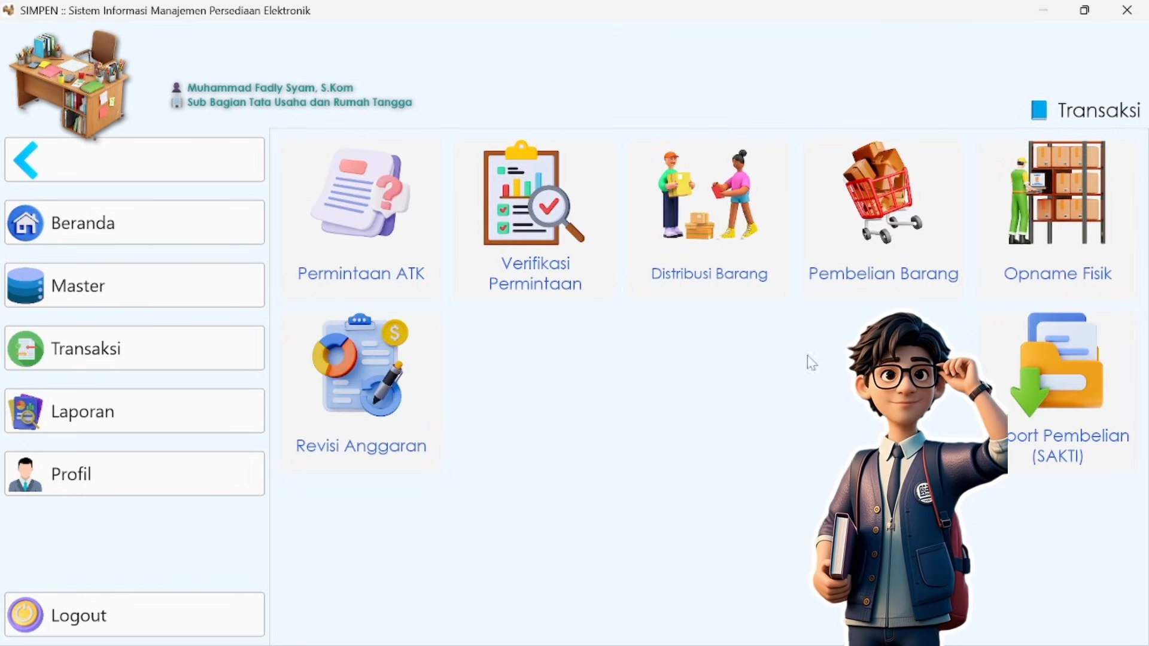
pyautogui.click(1065, 374)
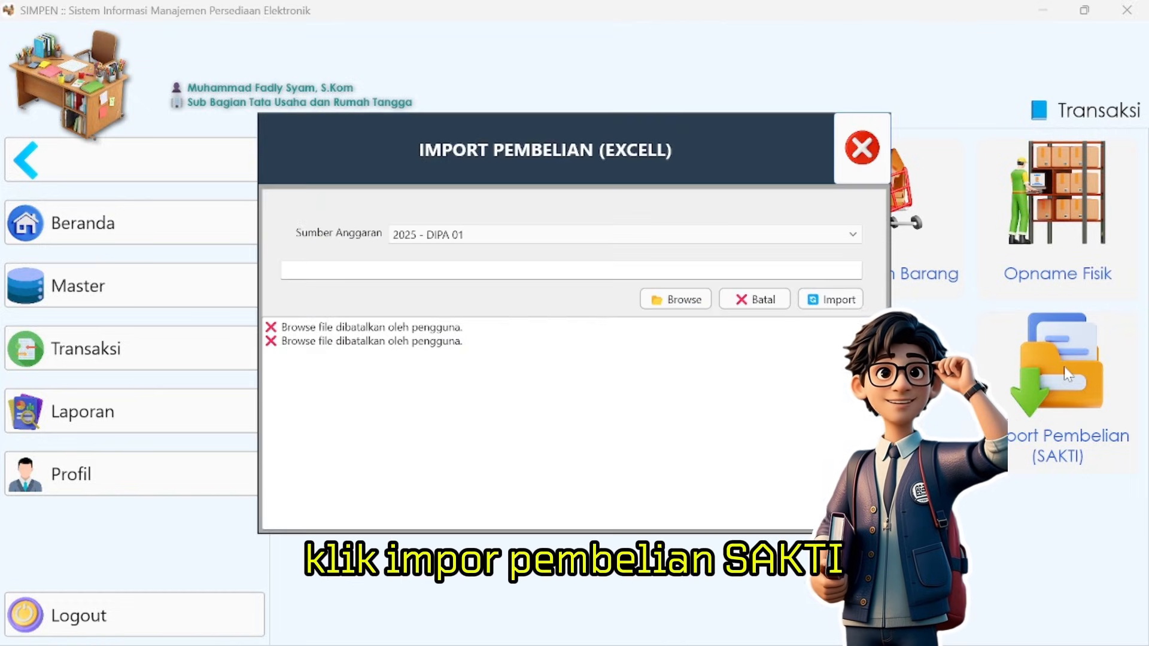
pyautogui.click(548, 234)
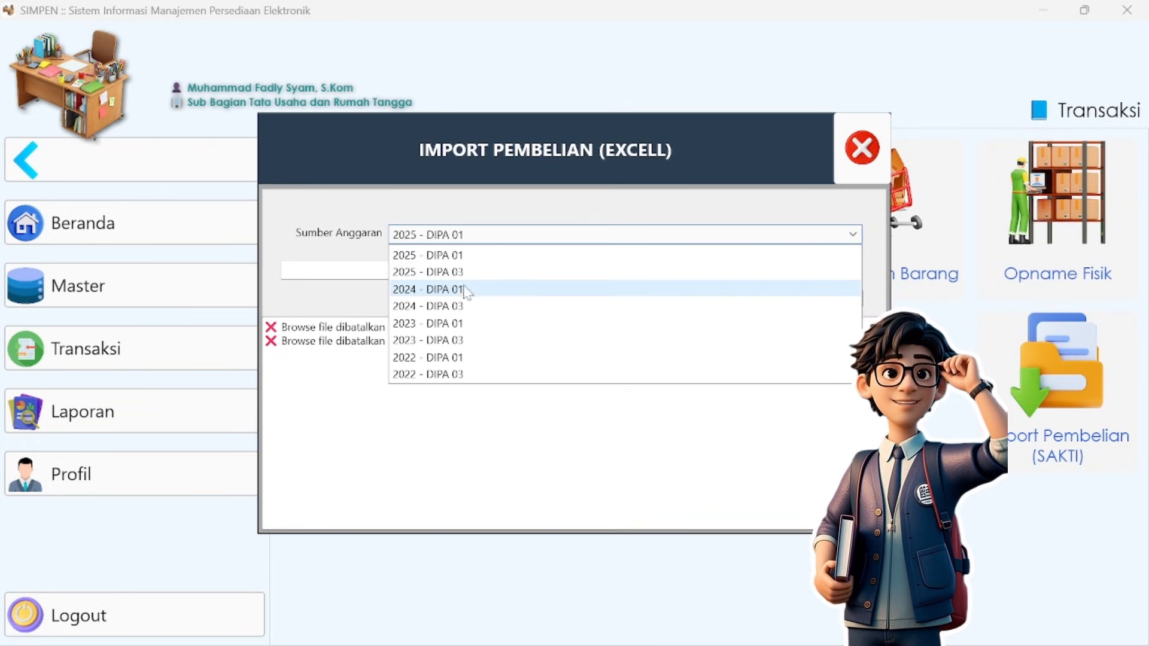
pyautogui.click(473, 375)
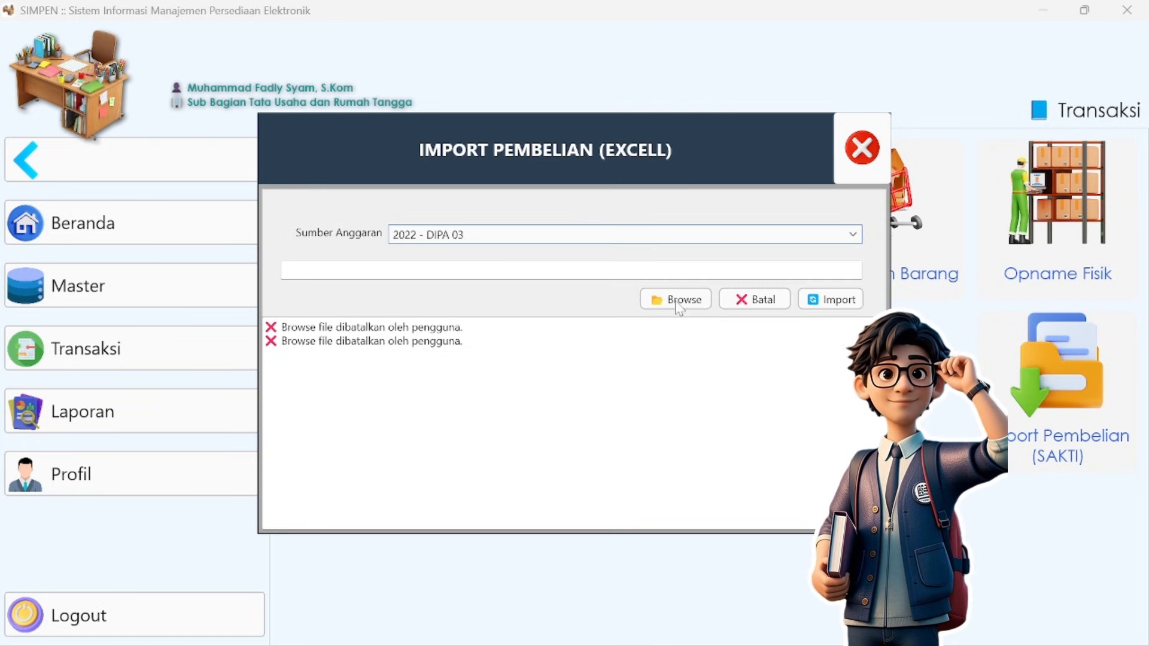
pyautogui.click(677, 301)
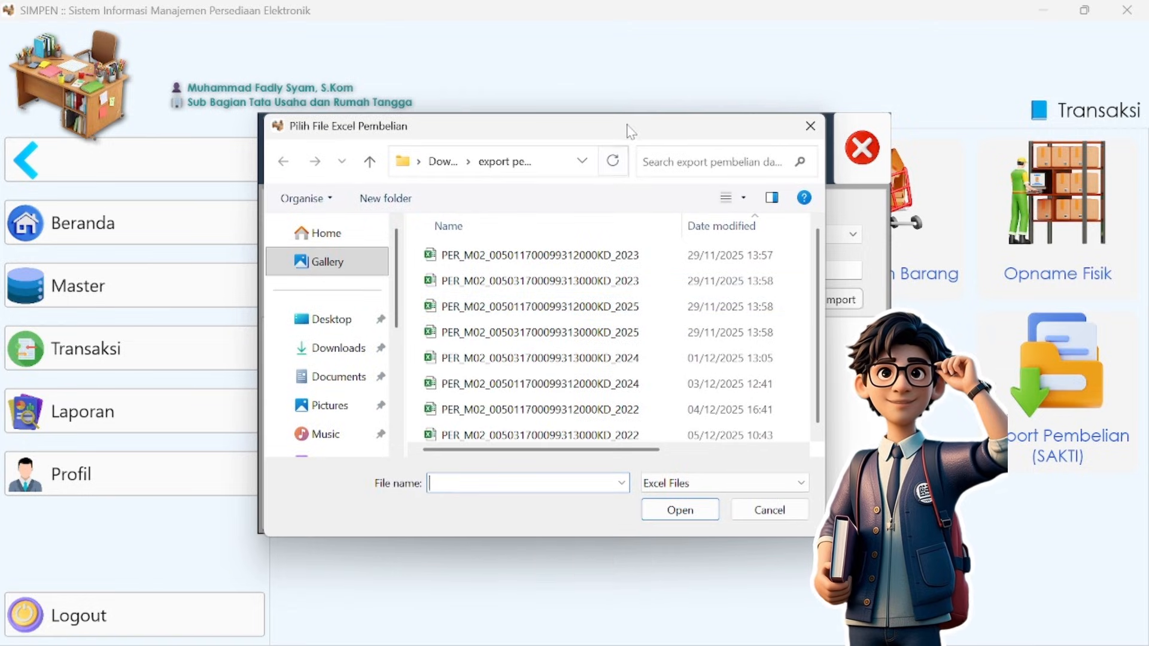
pyautogui.moveTo(627, 125); pyautogui.dragTo(630, 243)
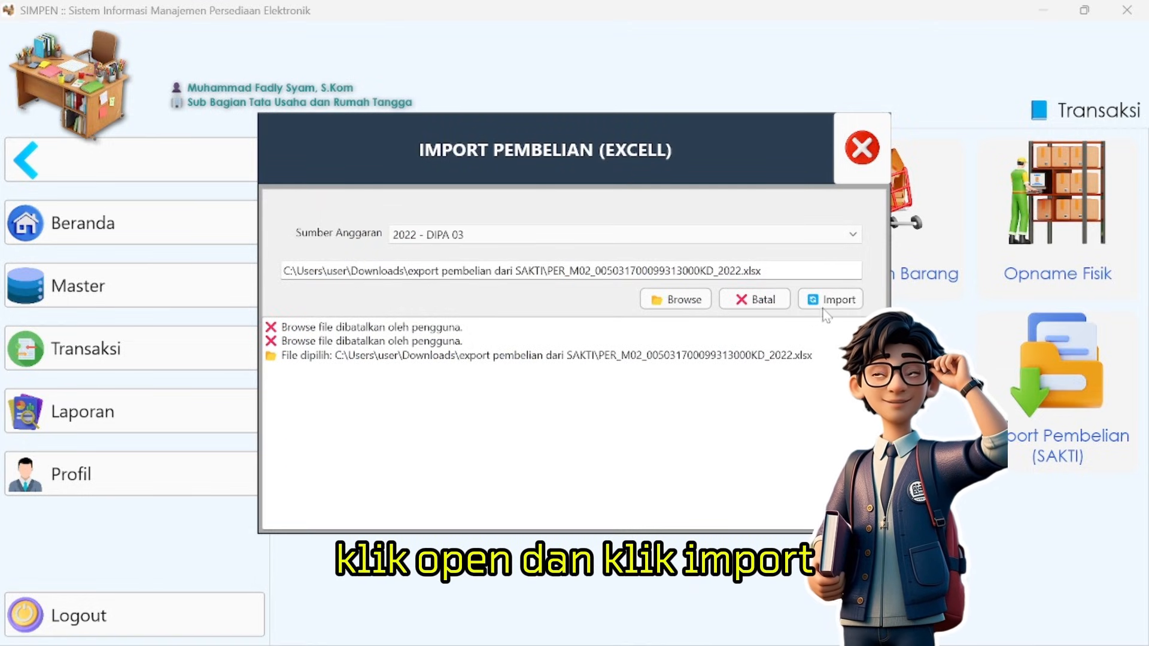
pyautogui.click(832, 301)
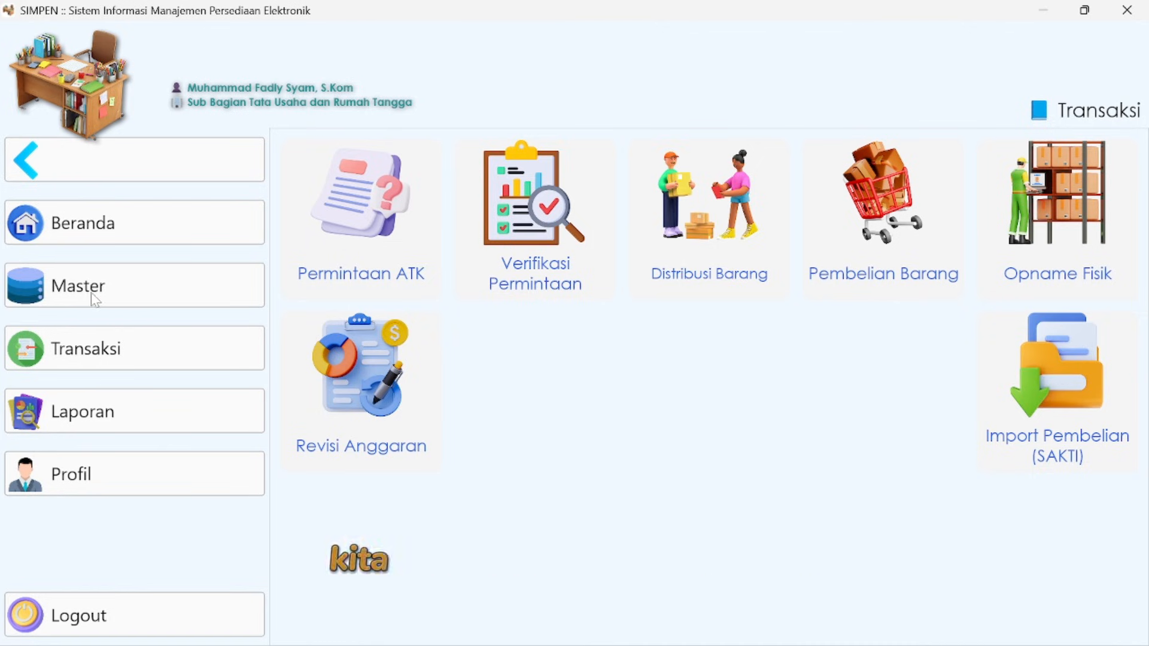
# - Create a new Opname Fisik record for the budget DIPA 03 (2025) and load its system stock data
pyautogui.click(118, 350)
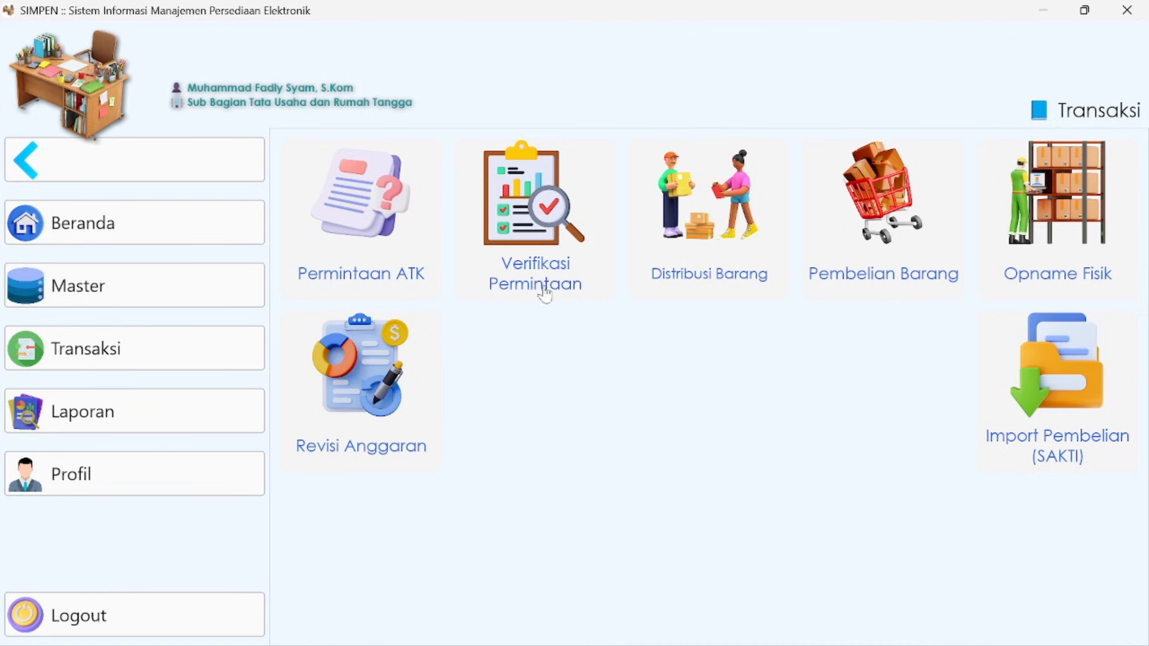
pyautogui.click(1073, 206)
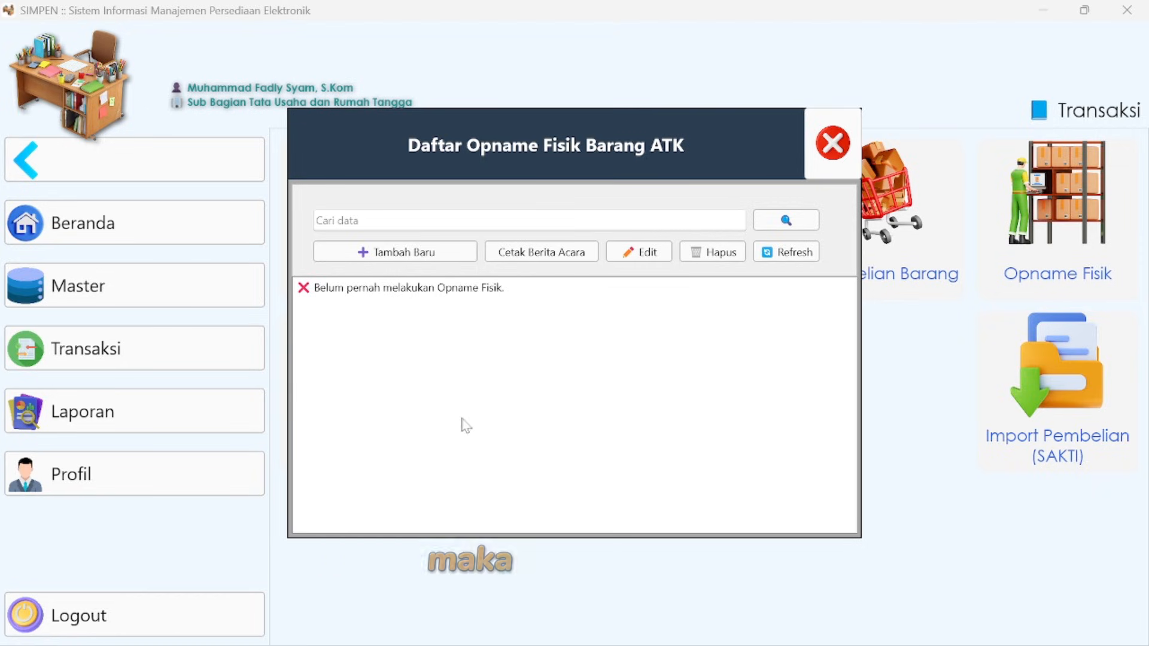
pyautogui.click(437, 254)
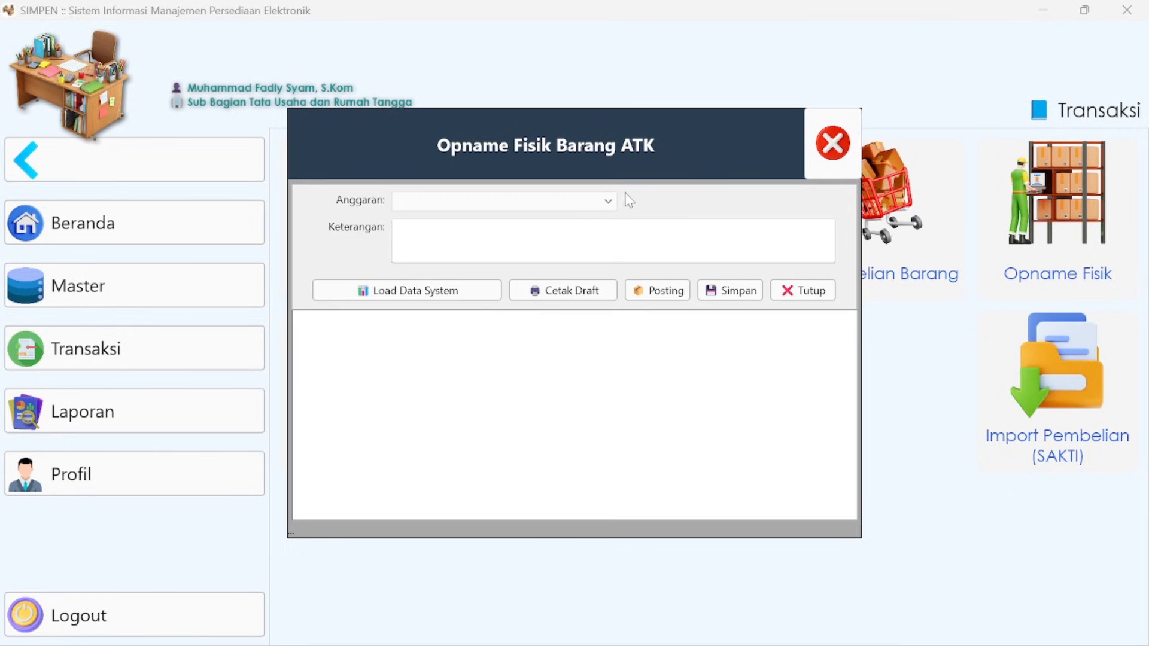
pyautogui.click(609, 201)
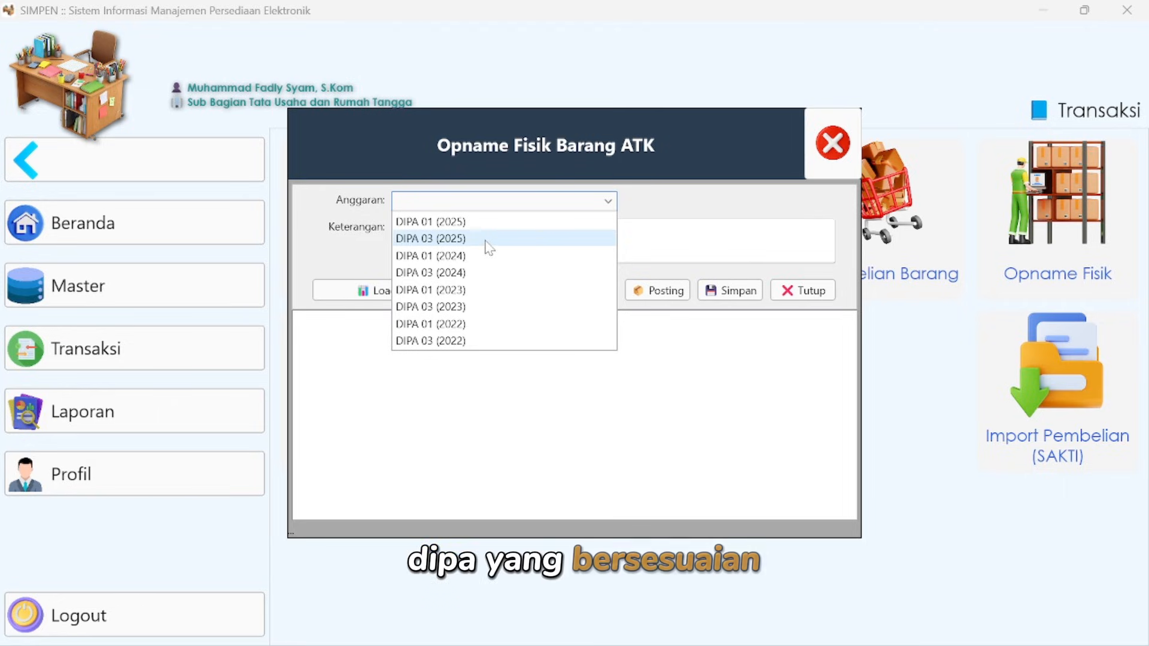
pyautogui.click(486, 239)
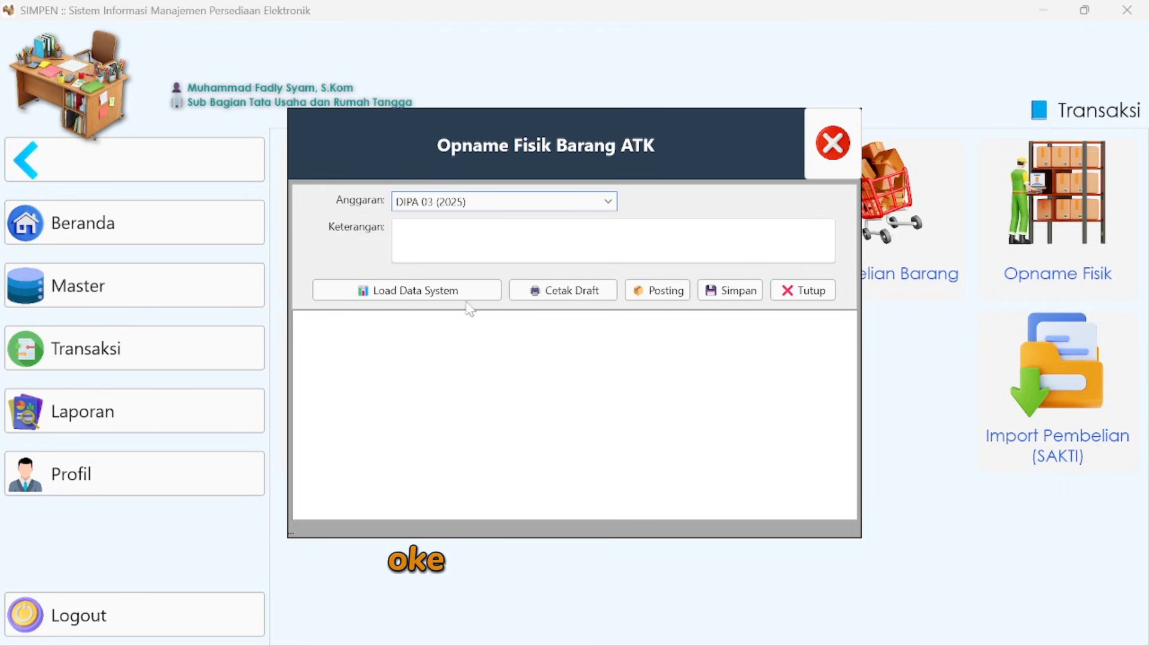
pyautogui.click(436, 291)
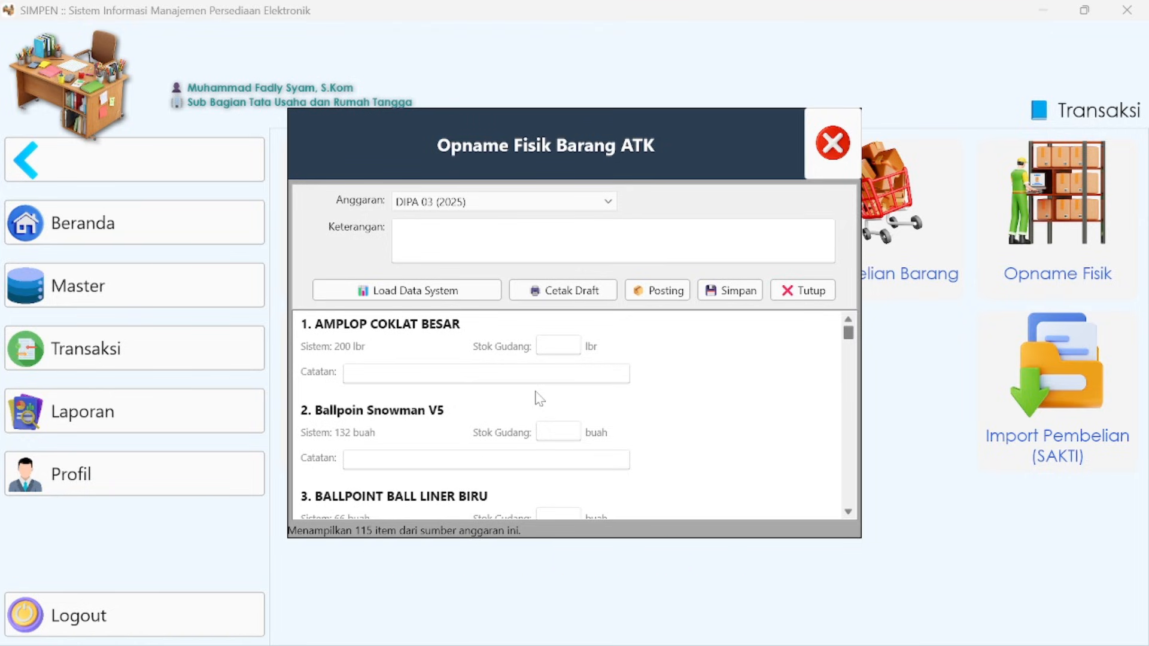
# - Look over the loaded items, generate the draft Opname Fisik report and review its pages before closing it
pyautogui.moveTo(848, 335); pyautogui.dragTo(848, 498)
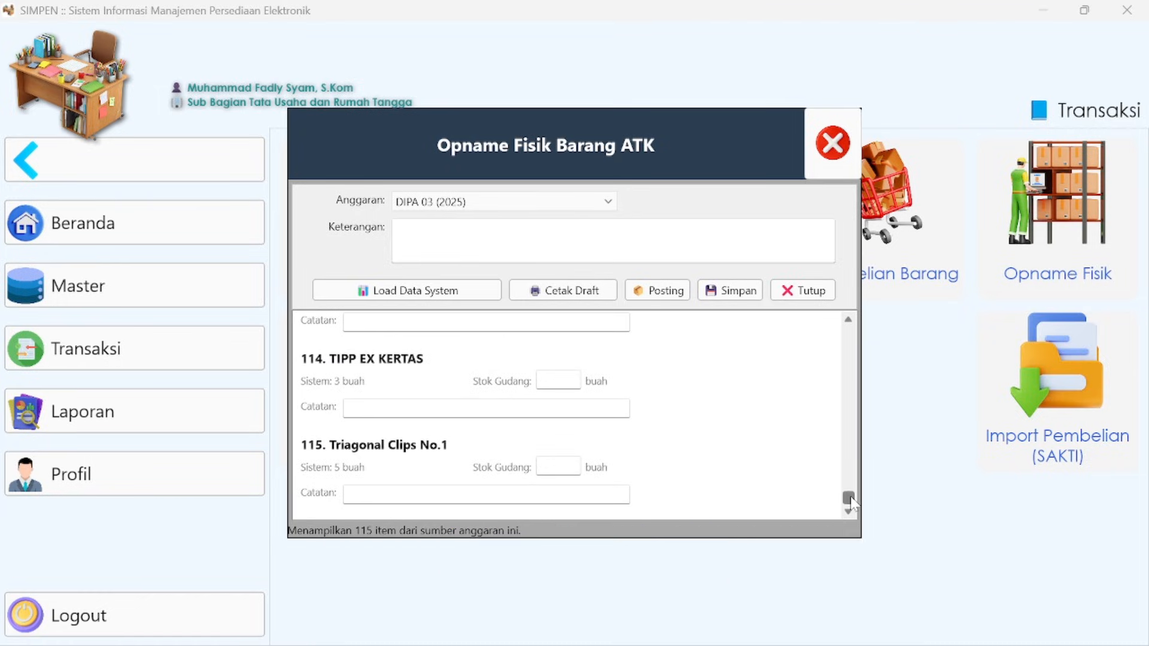
pyautogui.moveTo(850, 498); pyautogui.dragTo(841, 324)
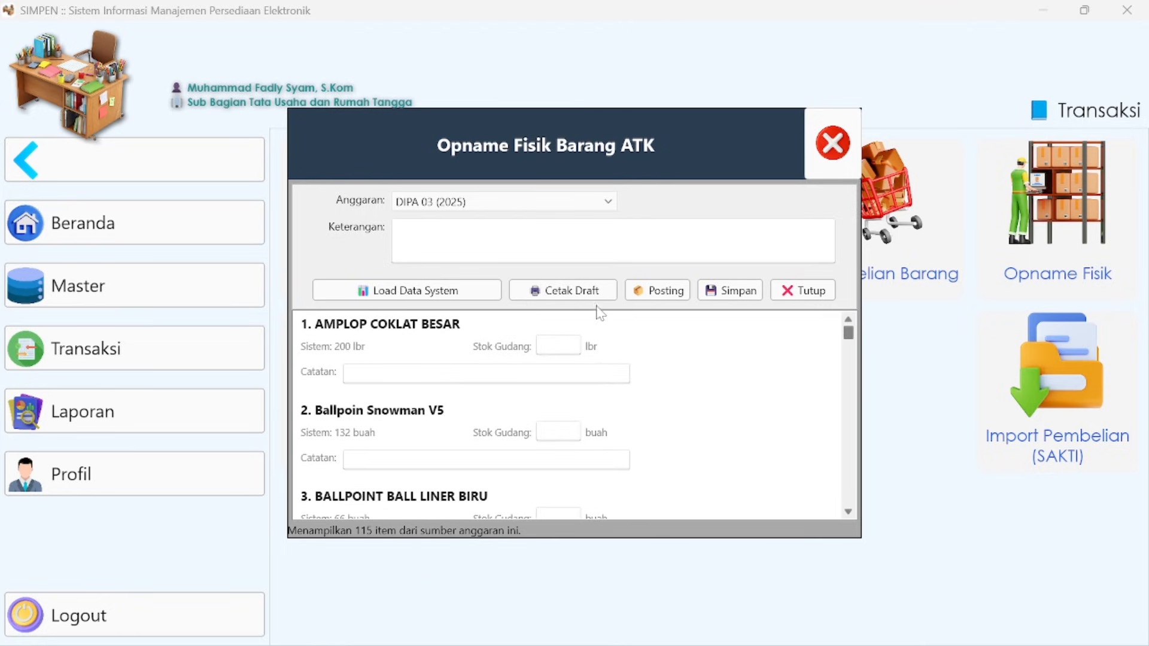
pyautogui.click(569, 290)
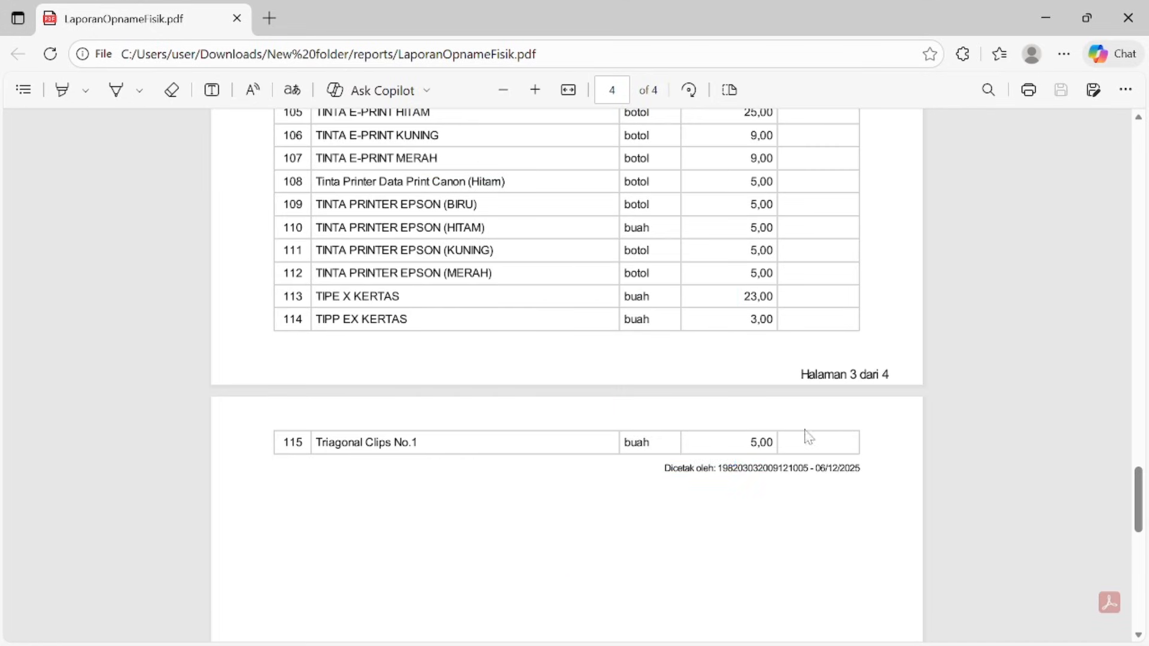
pyautogui.moveTo(1139, 517); pyautogui.dragTo(1114, 156)
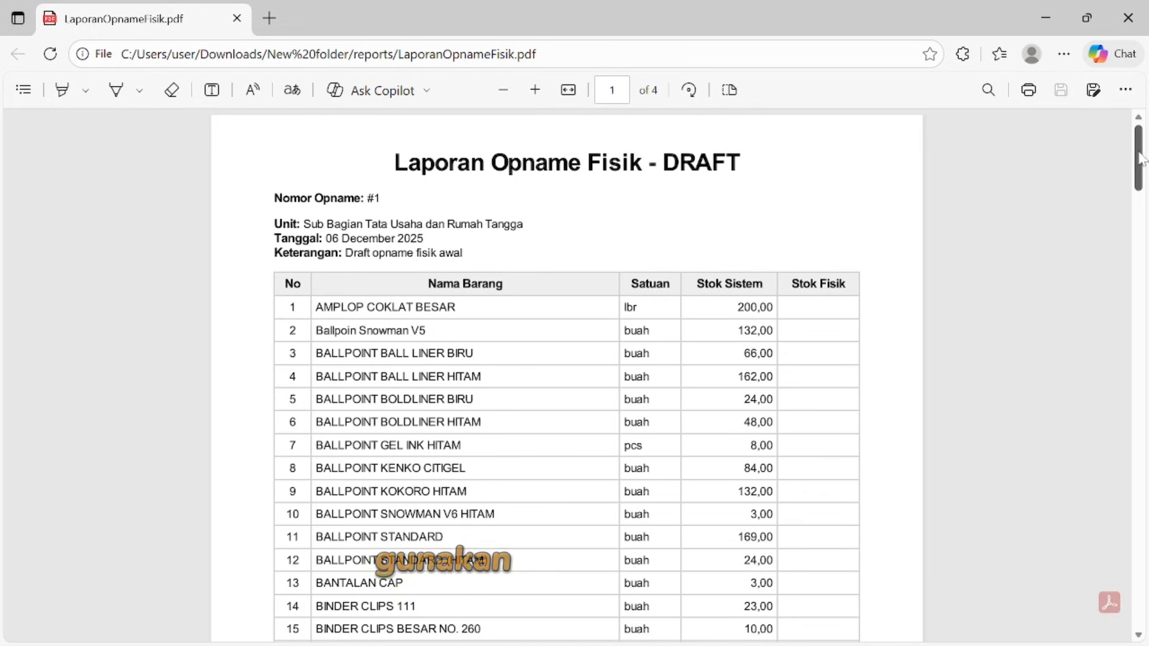
pyautogui.moveTo(1140, 159); pyautogui.dragTo(1142, 174)
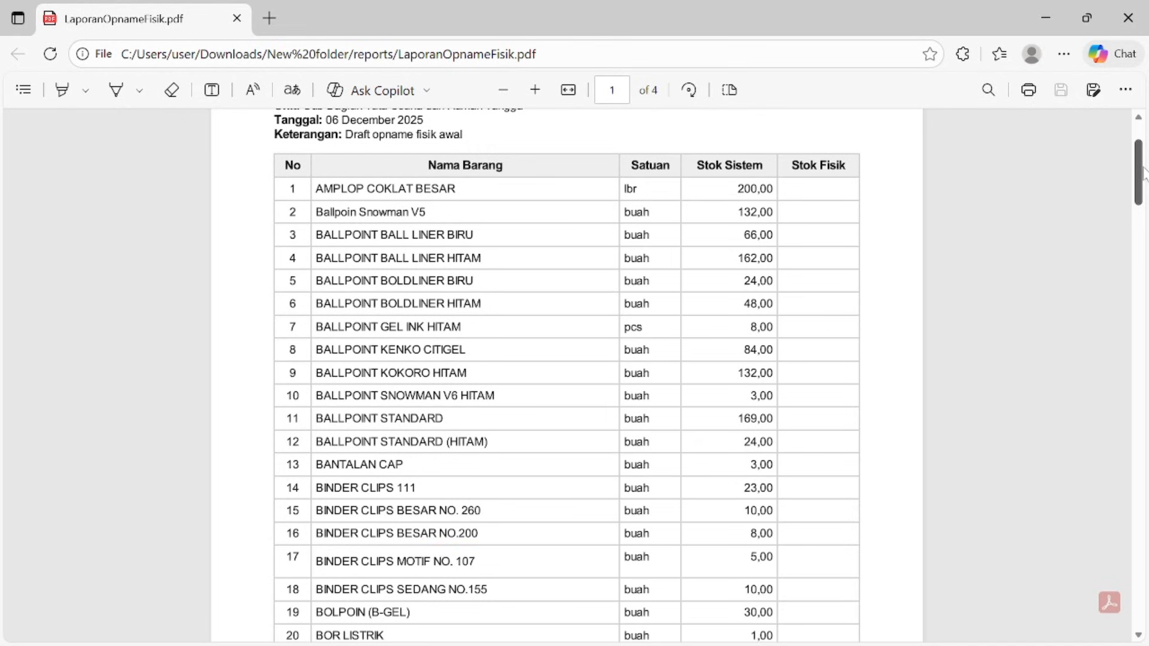
pyautogui.moveTo(1143, 173); pyautogui.dragTo(1116, 368)
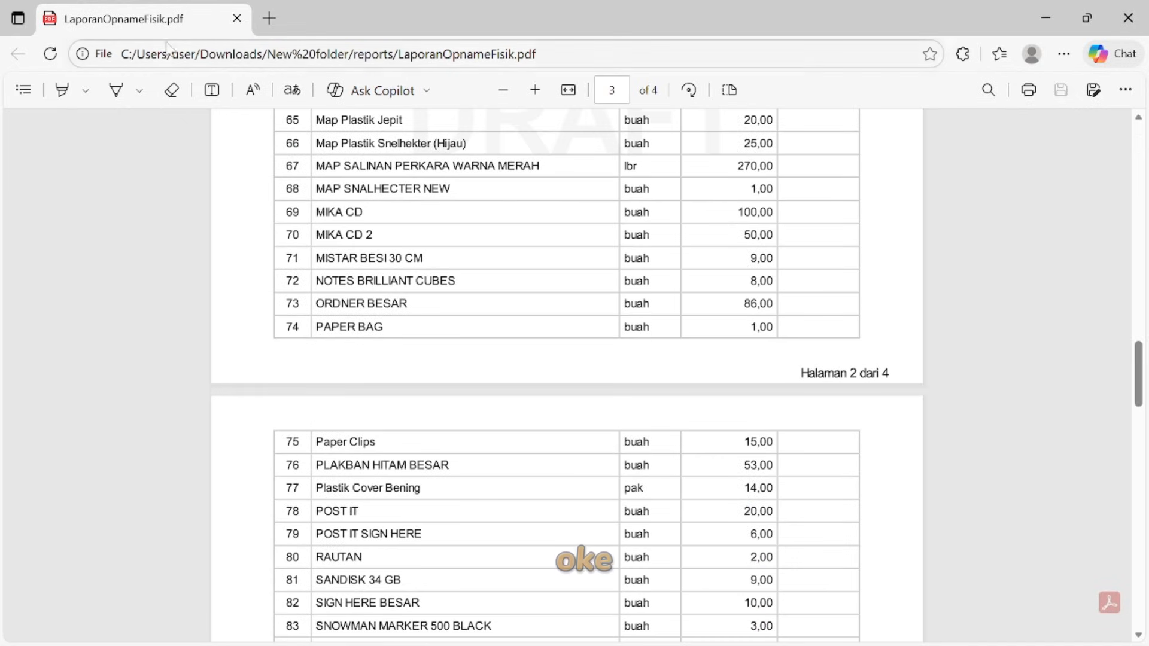
pyautogui.click(1128, 18)
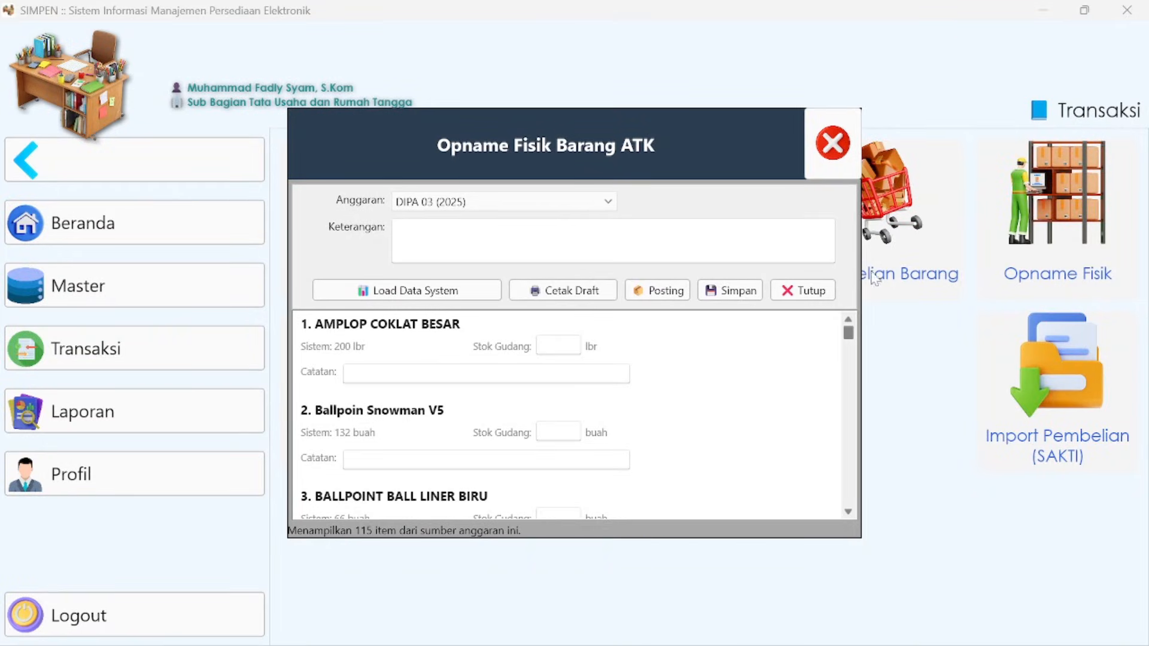
# - Set the warehouse stock of AMPLOP COKLAT BESAR to 150 with the note "kondisi stok di gudang"
pyautogui.click(557, 350)
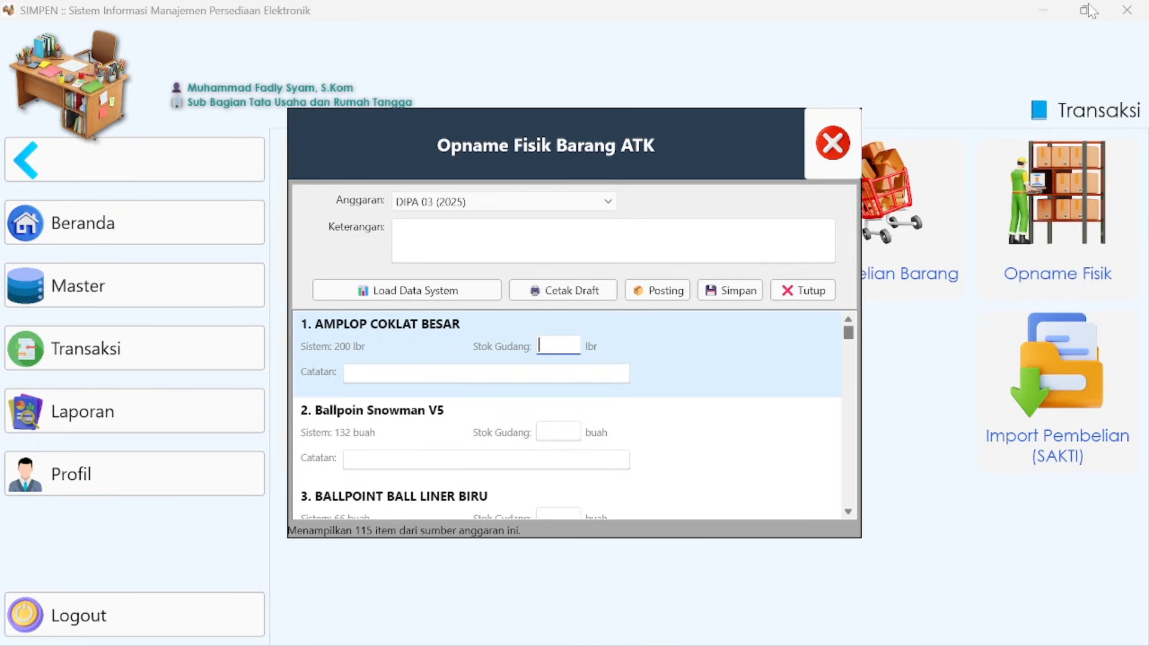
pyautogui.write('15')
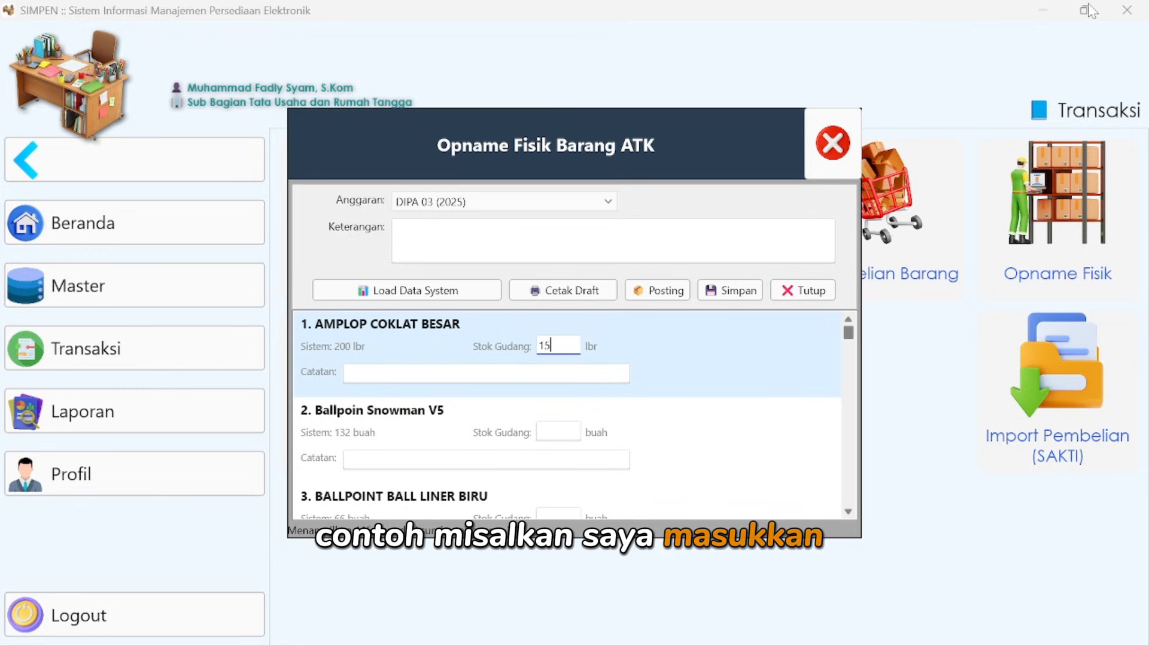
pyautogui.write('0')
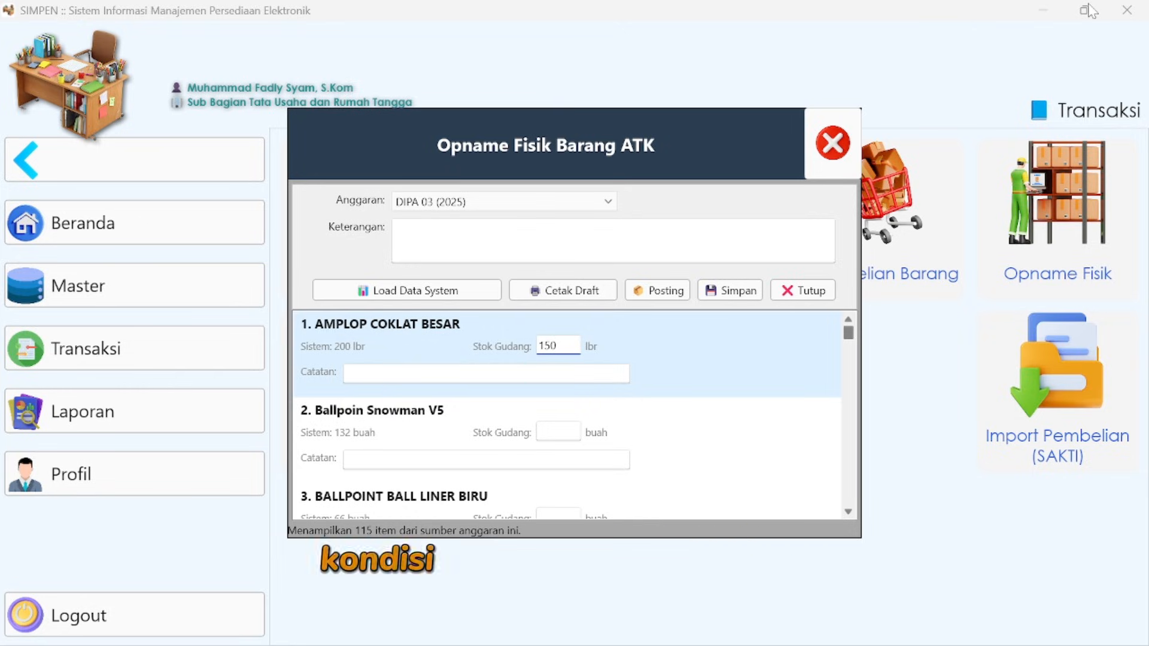
pyautogui.press('Tab')
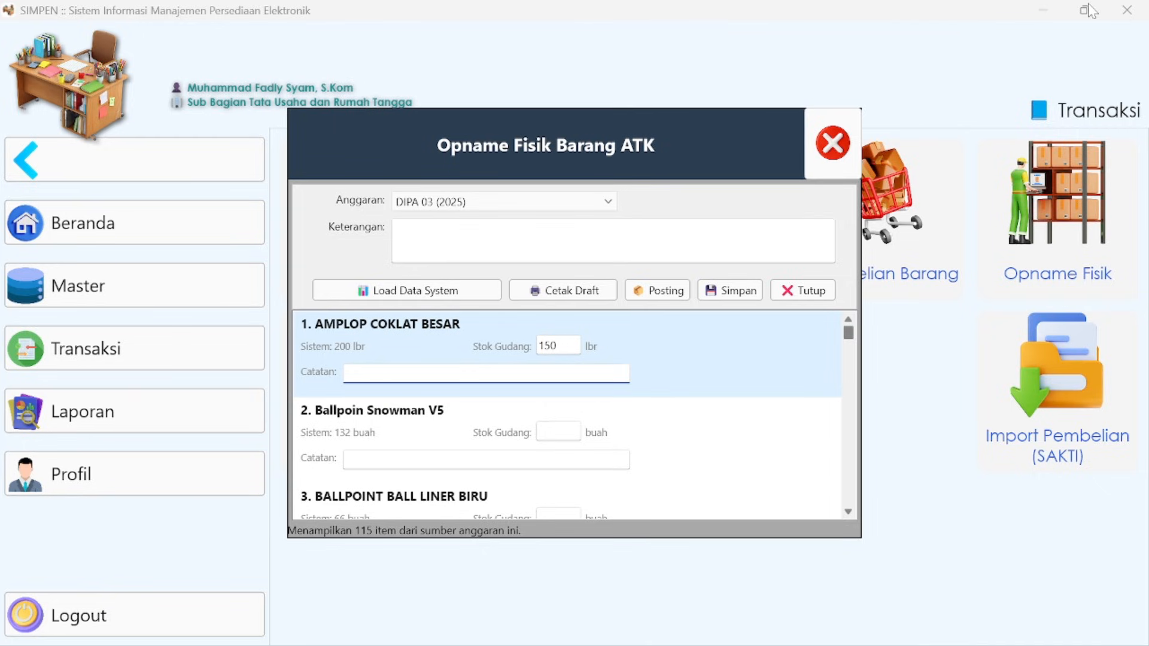
pyautogui.write('kondisi stok di gudang')
pyautogui.press('Tab')
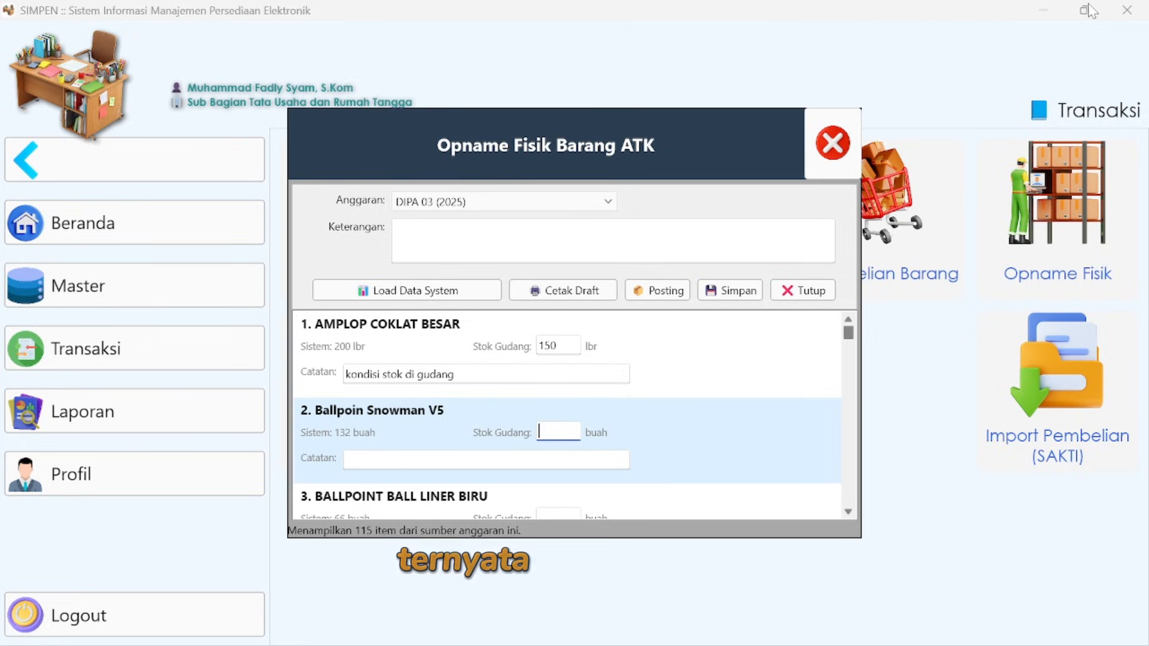
# - Set the warehouse stock of Ballpoin Snowman V5 to 100 with the note "rusak", and of BALLPOINT BALL LINER BIRU to 66 without a note
pyautogui.write('100')
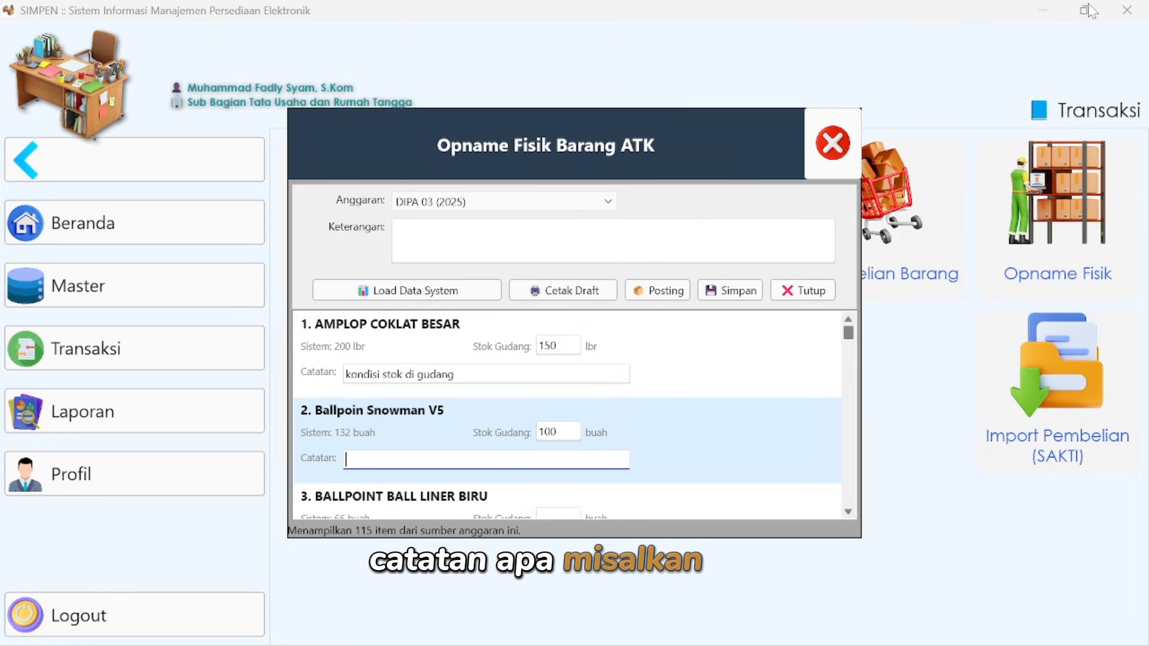
pyautogui.write('rusak')
pyautogui.press('Tab')
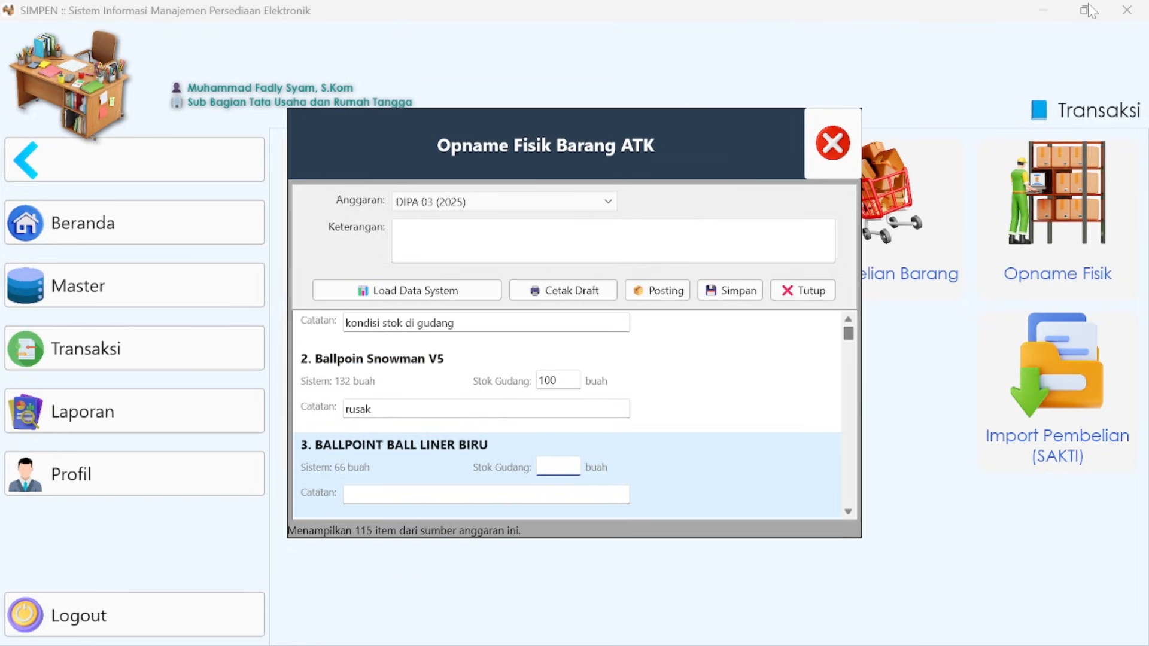
pyautogui.write('66')
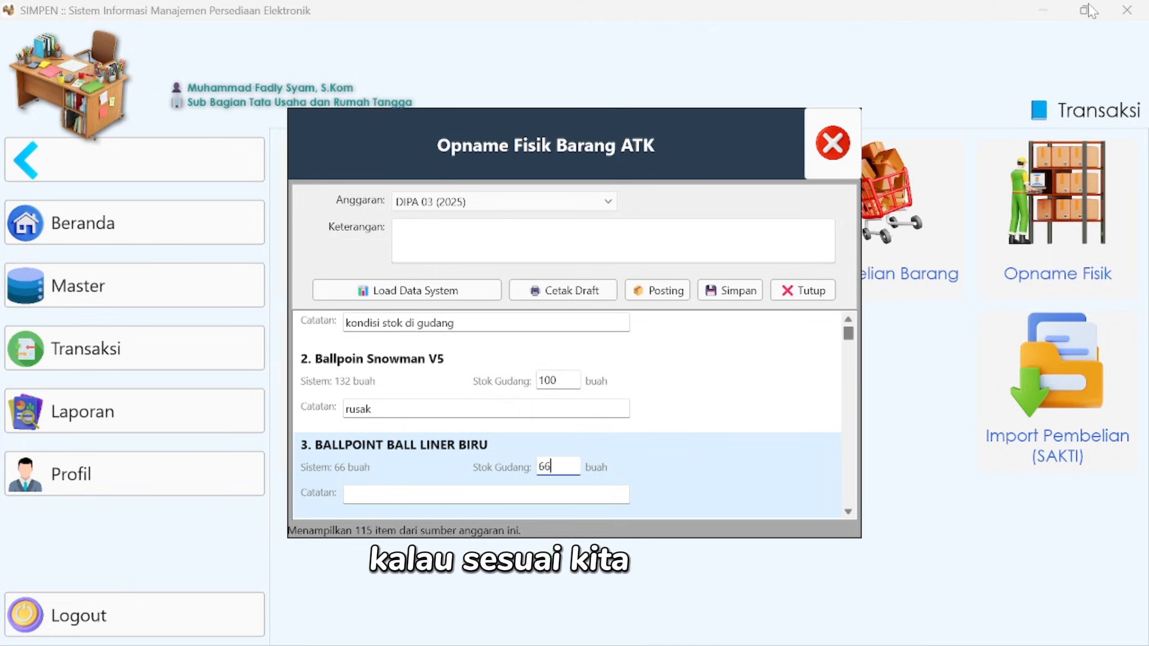
pyautogui.press('Tab')
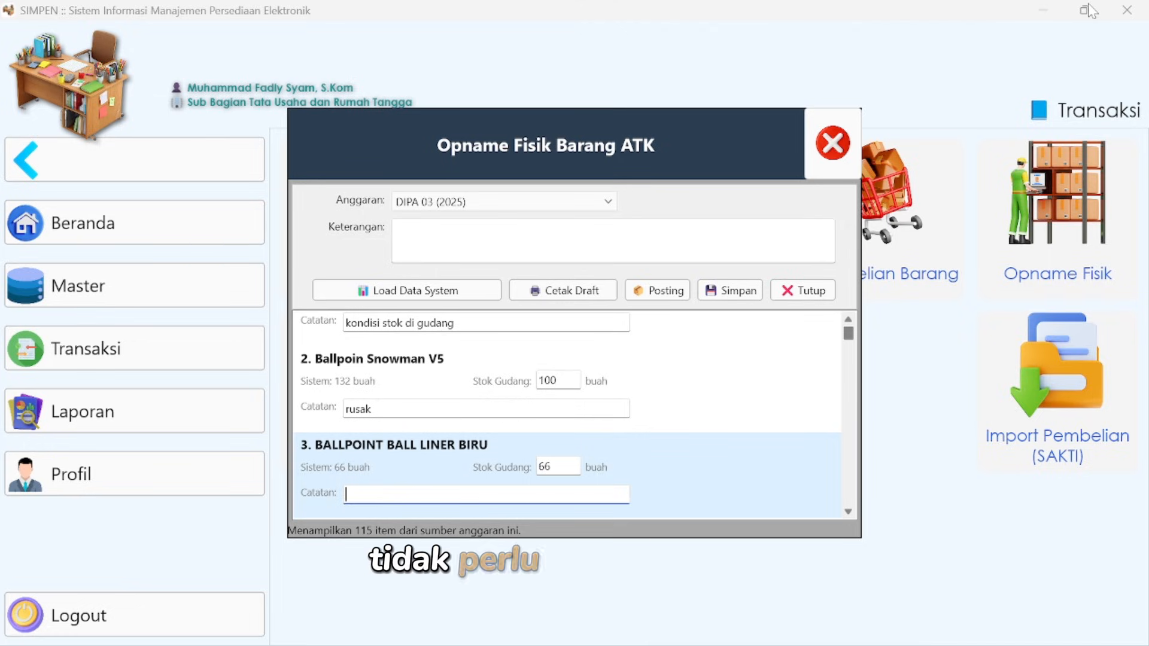
pyautogui.press('Tab')
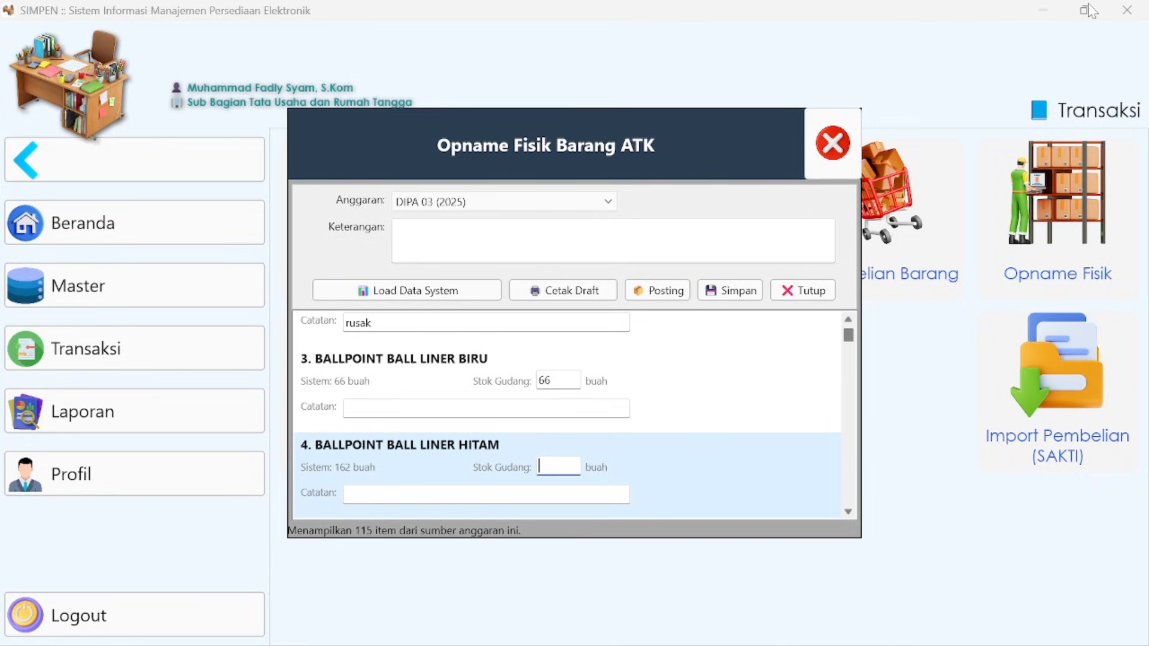
# - Set the warehouse stock of BALLPOINT BALL LINER HITAM to 100 with the note "rusak"
pyautogui.press('Tab')
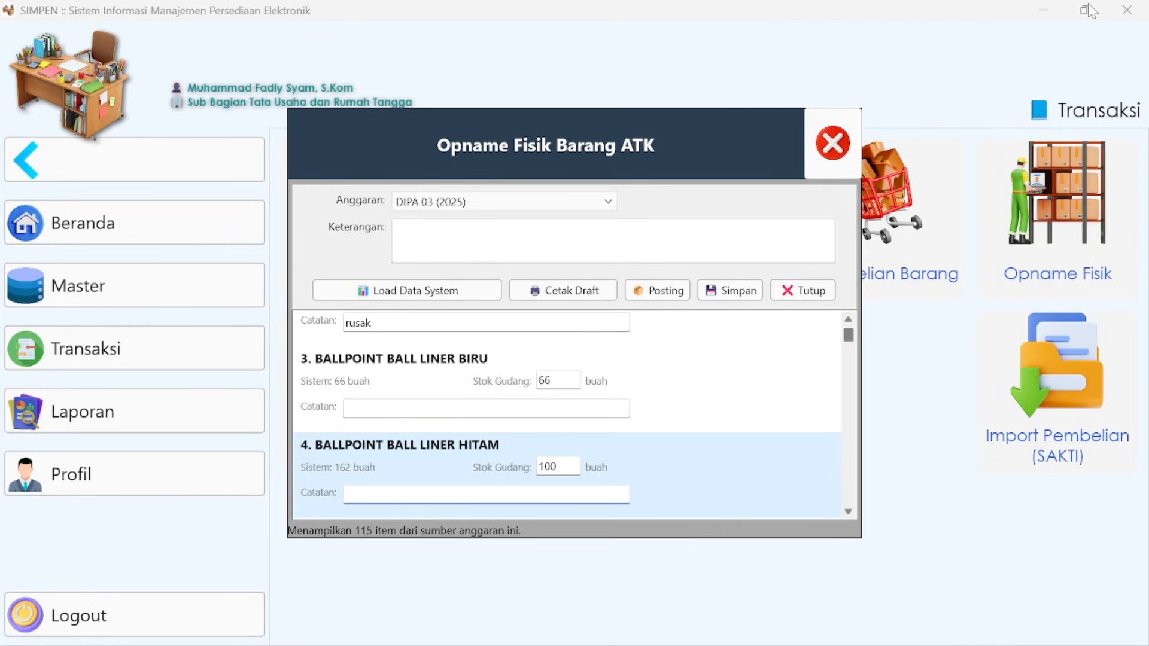
pyautogui.write('rusak')
pyautogui.press('Tab')
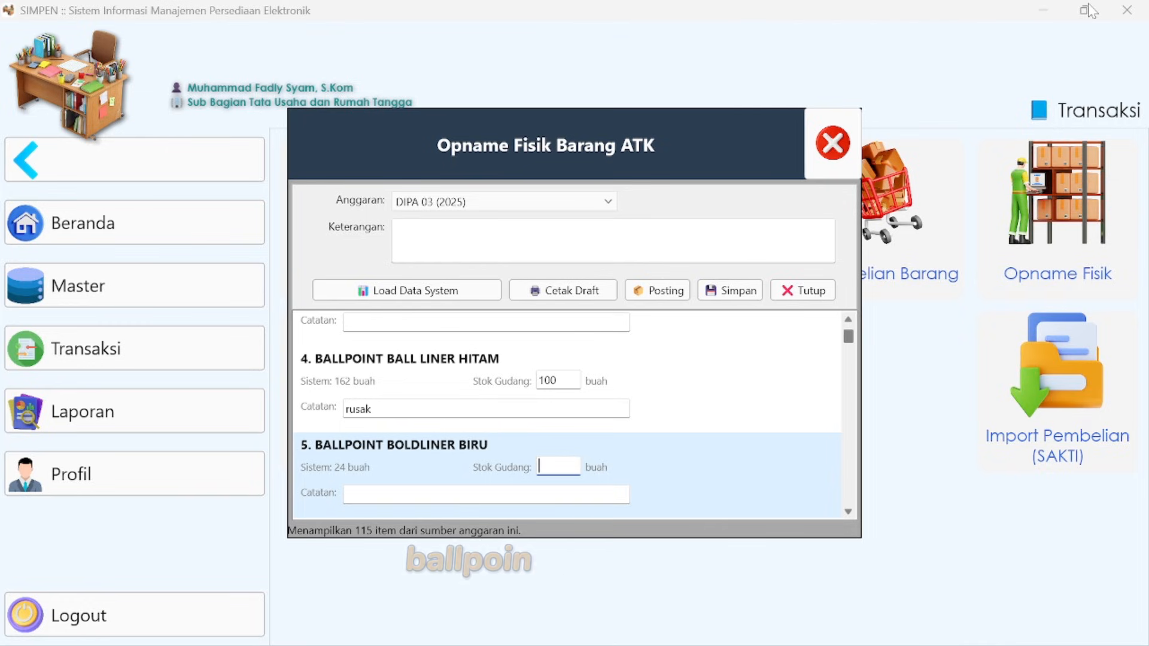
# - Set the warehouse stock of BALLPOINT BOLDLINER BIRU to 10 with the note "rusak / tidak berfungsi", and of BALLPOINT BOLDLINER HITAM to 48
pyautogui.write('10')
pyautogui.press('Tab')
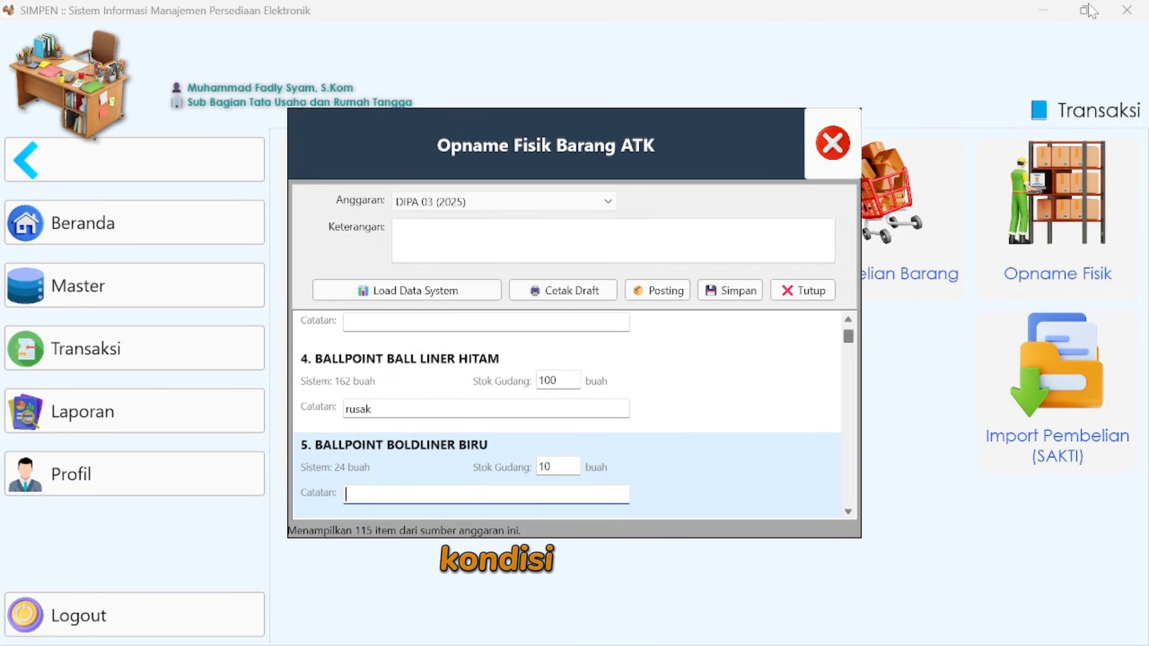
pyautogui.write('rusak / tid')
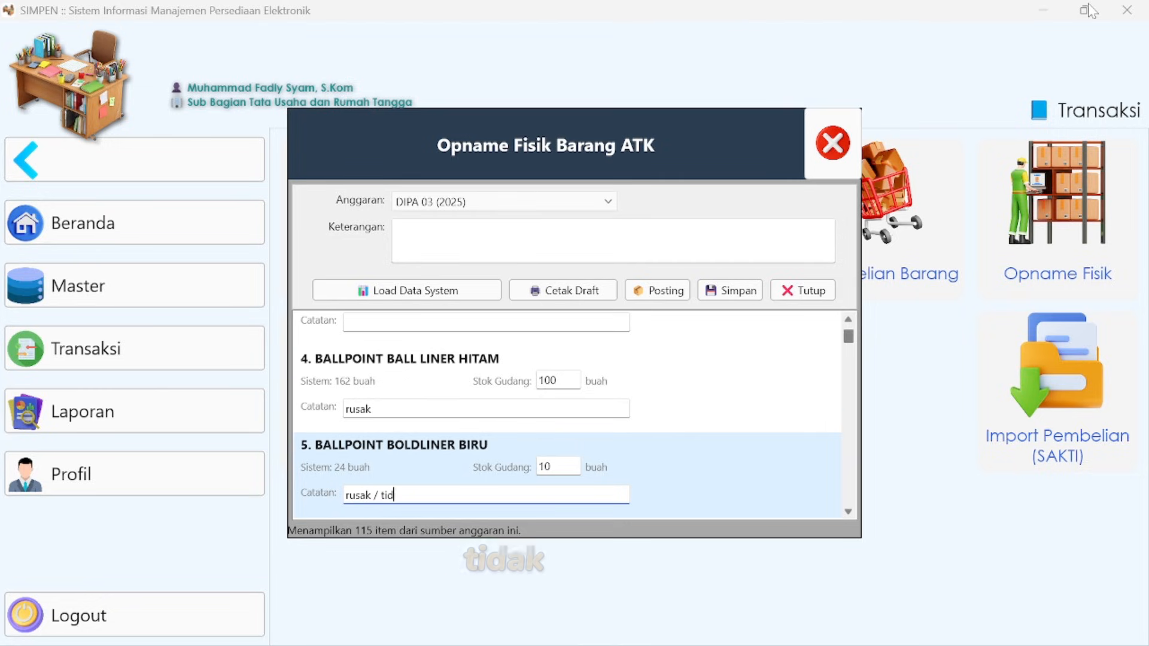
pyautogui.write('ak berfungsi')
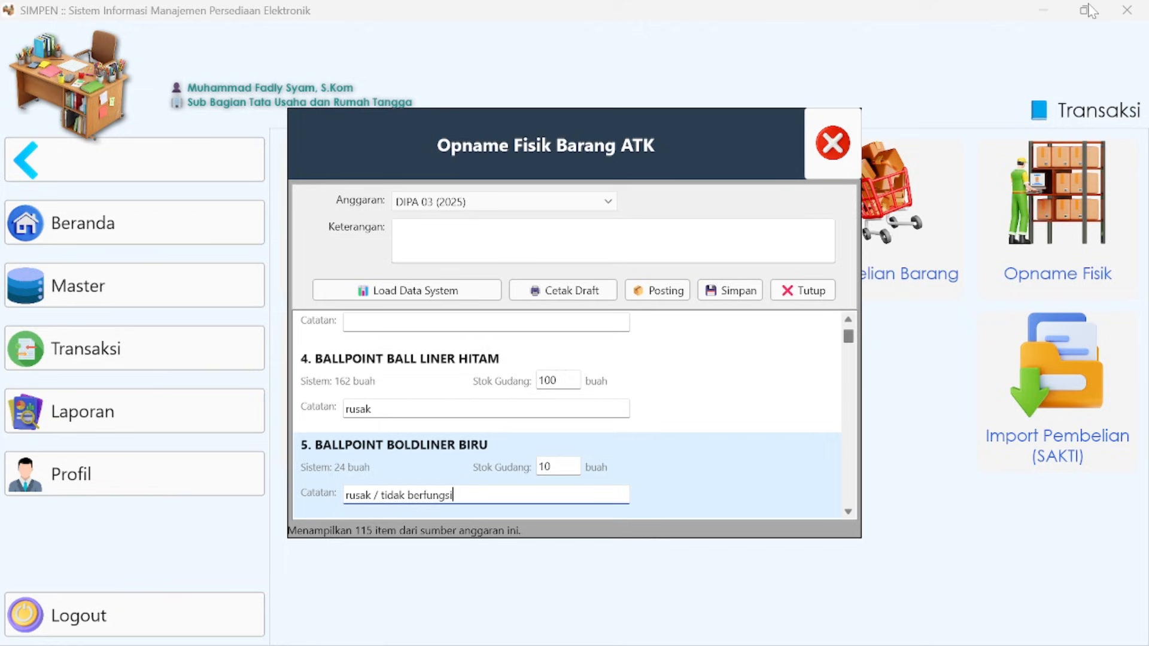
pyautogui.press('Tab')
pyautogui.press('Tab')
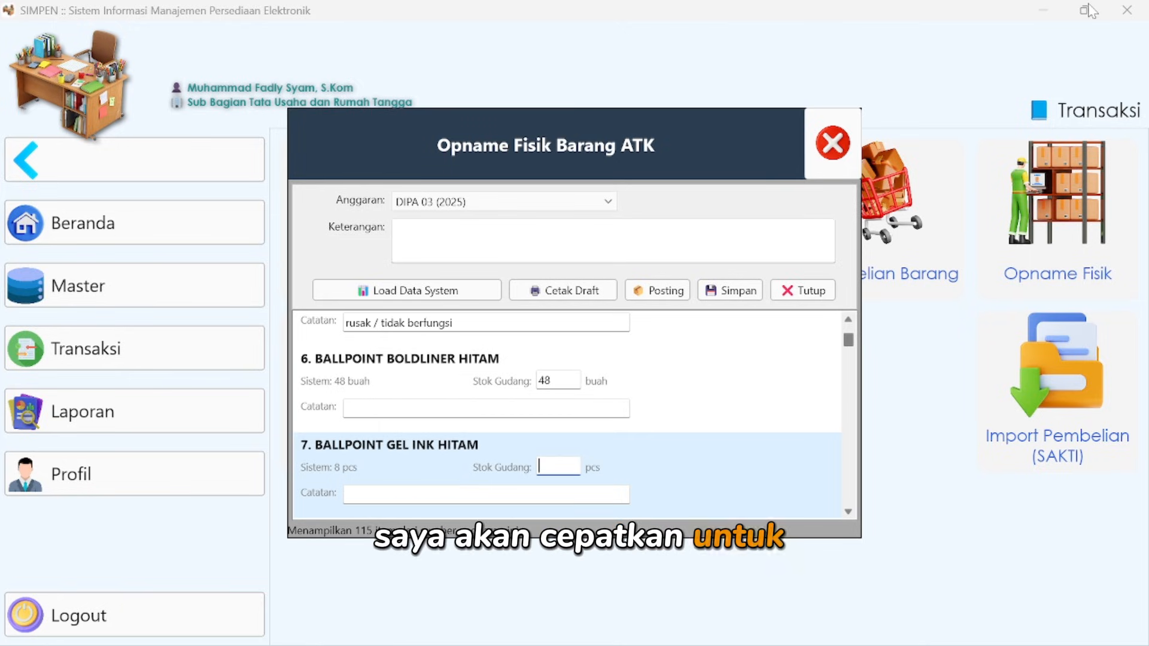
# - Set the warehouse stock of BALLPOINT GEL INK HITAM to 8 and of BALLPOINT KENKO CITIGEL to 84, leaving both notes empty
pyautogui.write('8')
pyautogui.press('Tab')
pyautogui.press('Tab')
pyautogui.write('84')
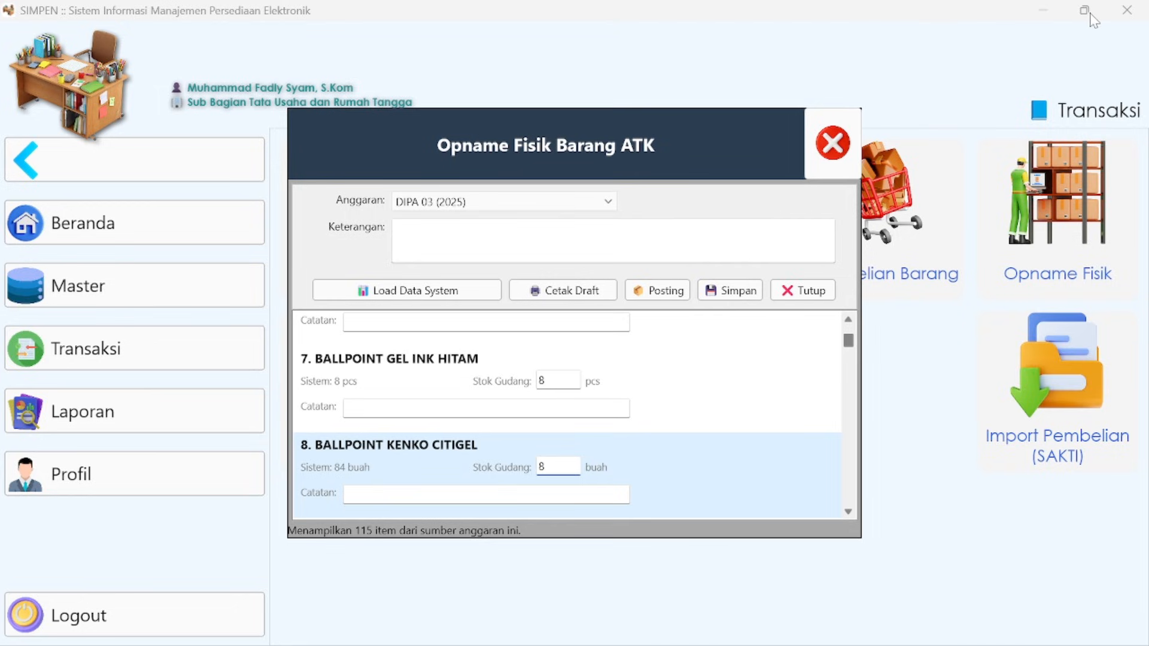
pyautogui.press('Tab')
pyautogui.press('Tab')
# - Record BALLPOINT KOKORO HITAM as 0 with the note "kondisi aktual di gudang", SNOWMAN V6 HITAM as 3, STANDARD as 169 and STANDARD (HITAM) as 24
pyautogui.write('9')
pyautogui.press('Tab')
pyautogui.write('kondisi aktual di gudang')
pyautogui.press('Tab')
pyautogui.write('169')
pyautogui.press('Tab')
pyautogui.press('Tab')
pyautogui.write('24')
# - Fill in the warehouse stock from BANTALAN CAP through CATRIDGE CANON 745, entering 3 for the former and 14 for the latter
pyautogui.press('Tab')
pyautogui.press('Tab')
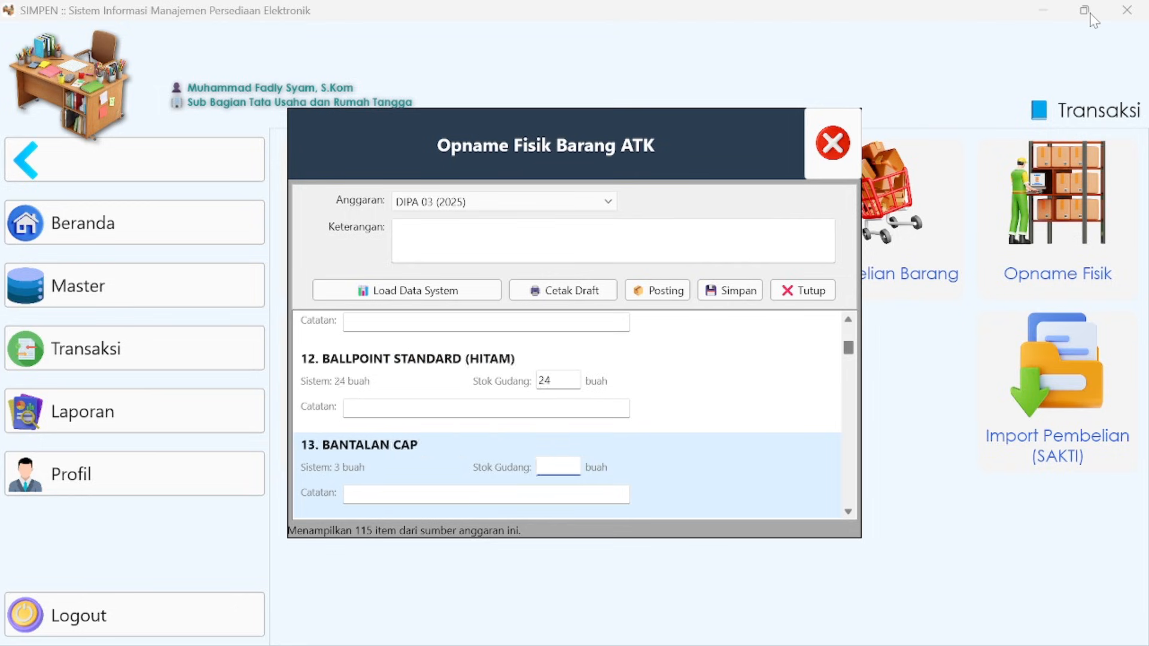
pyautogui.write('30')
pyautogui.press('Tab')
pyautogui.press('Tab')
pyautogui.write('18')
pyautogui.press('Tab')
pyautogui.press('Tab')
pyautogui.write('35')
# - Fill in the warehouse stock from CATRIDGE CANON 746 through FILE BOX, with Cover Merah at 8, CUTTER BESAR at 31 and FILE BOX at 40
pyautogui.press('Tab')
pyautogui.press('Tab')
pyautogui.write('14')
pyautogui.press('Tab')
pyautogui.press('Tab')
pyautogui.write('1')
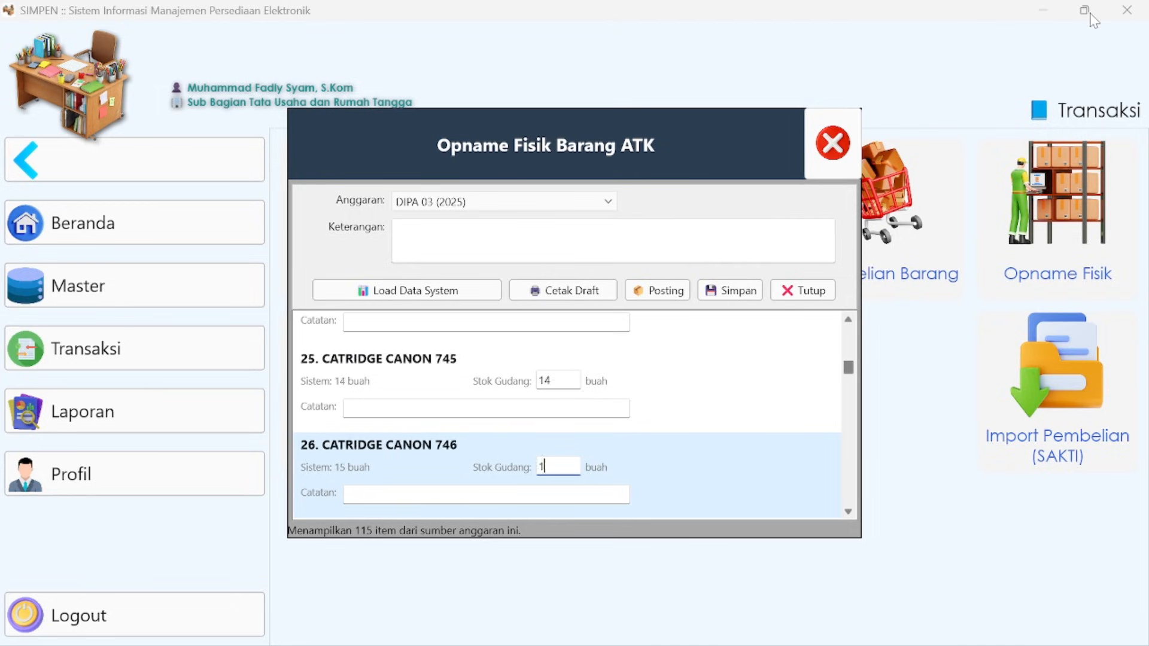
pyautogui.press('Tab')
pyautogui.press('Tab')
pyautogui.write('7')
pyautogui.press('Tab')
pyautogui.press('Tab')
# - Record FILE BOX HITAM as 5, FLASHDISK 16 GB as 55, GUNTING BESAR as 29, and GUNTING SEDANG as 10 with the note "sisa stok tahun sebelumnya"
pyautogui.press('Tab')
pyautogui.write('8')
pyautogui.press('Tab')
pyautogui.press('Tab')
pyautogui.write('40')
# - Set the warehouse stock of HP 955 XL BLACK to 1 and of HP 955 XL CYAN, MAGENTA and YELLOW to 2 each
pyautogui.press('Tab')
pyautogui.press('Tab')
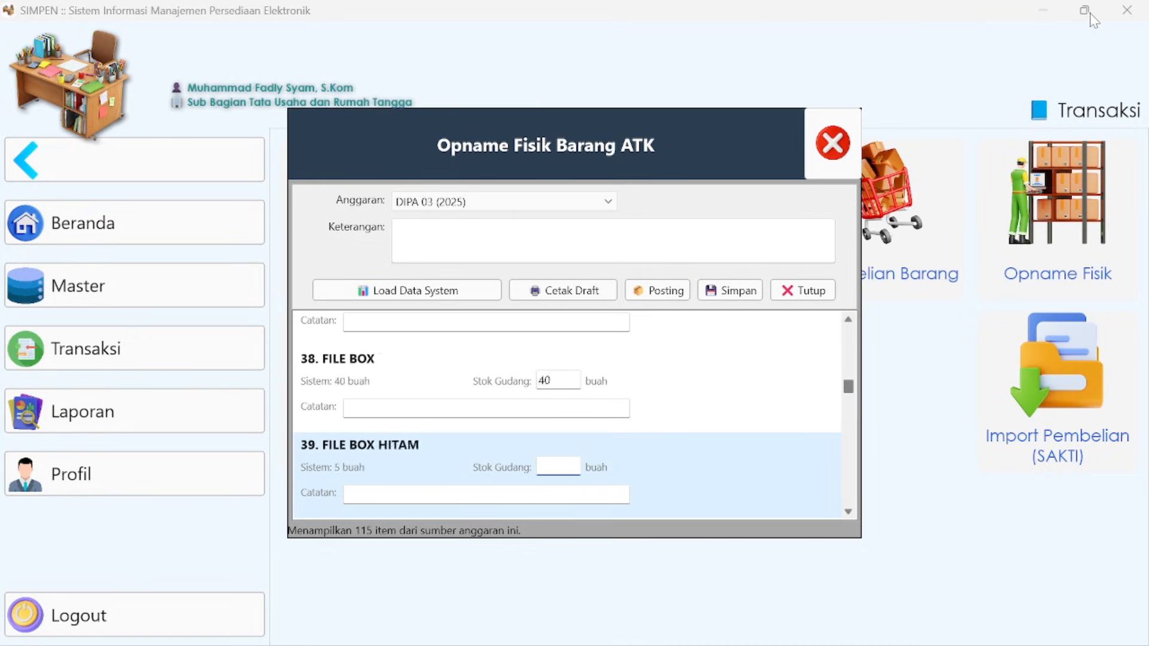
pyautogui.write('29')
pyautogui.press('Tab')
pyautogui.press('Tab')
pyautogui.write('sisa stok tahunse')
pyautogui.press('BackSpace')
pyautogui.press('BackSpace')
pyautogui.write('sebelumnya')
# - Fill in the warehouse stock from ISI CUTTER BESAR through LAKBAN BENING BESAR, entering 9 for the former and 63 for the latter
pyautogui.press('Tab')
pyautogui.press('Tab')
pyautogui.press('Tab')
pyautogui.press('Tab')
pyautogui.press('Tab')
pyautogui.press('Tab')
pyautogui.press('Tab')
pyautogui.write('2')
pyautogui.press('Tab')
pyautogui.press('Tab')
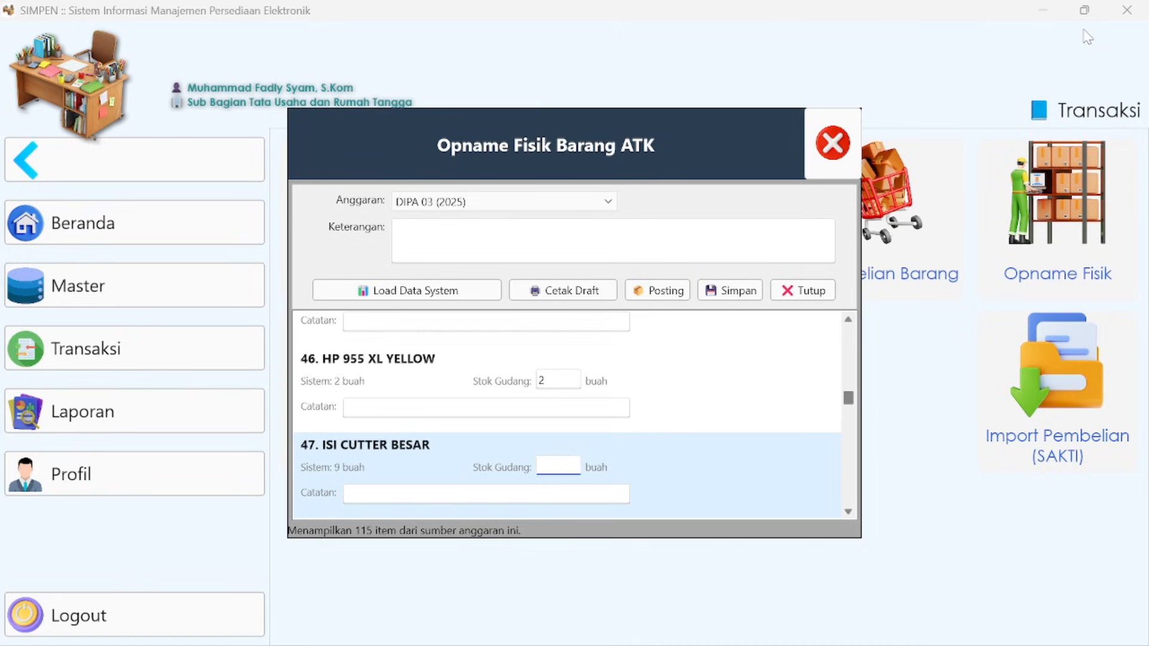
# - Fill in the warehouse stock from LAKBAN HITAM through NOTES BRILLIANT CUBES, with MIKA CD at 100 and NOTES BRILLIANT CUBES at 8
pyautogui.press('Tab')
pyautogui.press('Tab')
pyautogui.press('Tab')
pyautogui.press('Tab')
pyautogui.press('Tab')
pyautogui.press('Tab')
pyautogui.press('Tab')
pyautogui.press('Tab')
pyautogui.write('1')
pyautogui.press('Tab')
pyautogui.press('Tab')
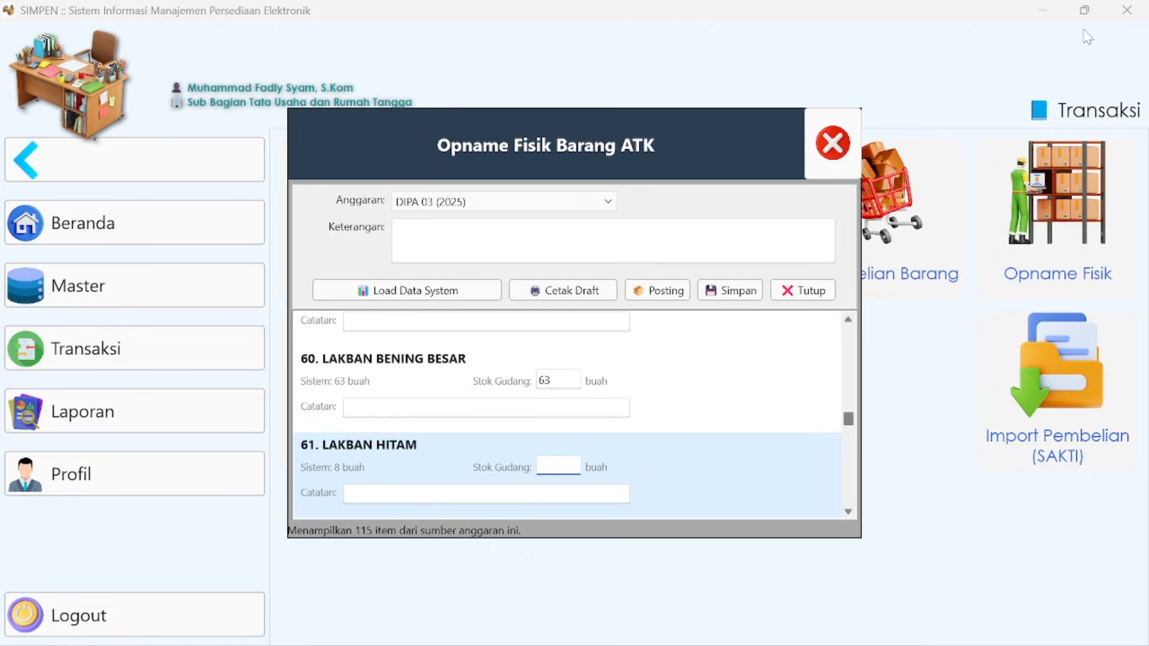
pyautogui.press('Tab')
pyautogui.press('Tab')
pyautogui.press('Tab')
pyautogui.press('Tab')
pyautogui.write('33')
# - Fill in the warehouse stock from ORDNER BESAR (86) through SPIDOL PERMANEN G-12 (1), with SORA GELPEN at 12
pyautogui.press('Tab')
pyautogui.press('Tab')
pyautogui.press('Tab')
pyautogui.press('Tab')
pyautogui.press('Tab')
pyautogui.press('Tab')
pyautogui.write('100')
pyautogui.press('Tab')
pyautogui.press('Tab')
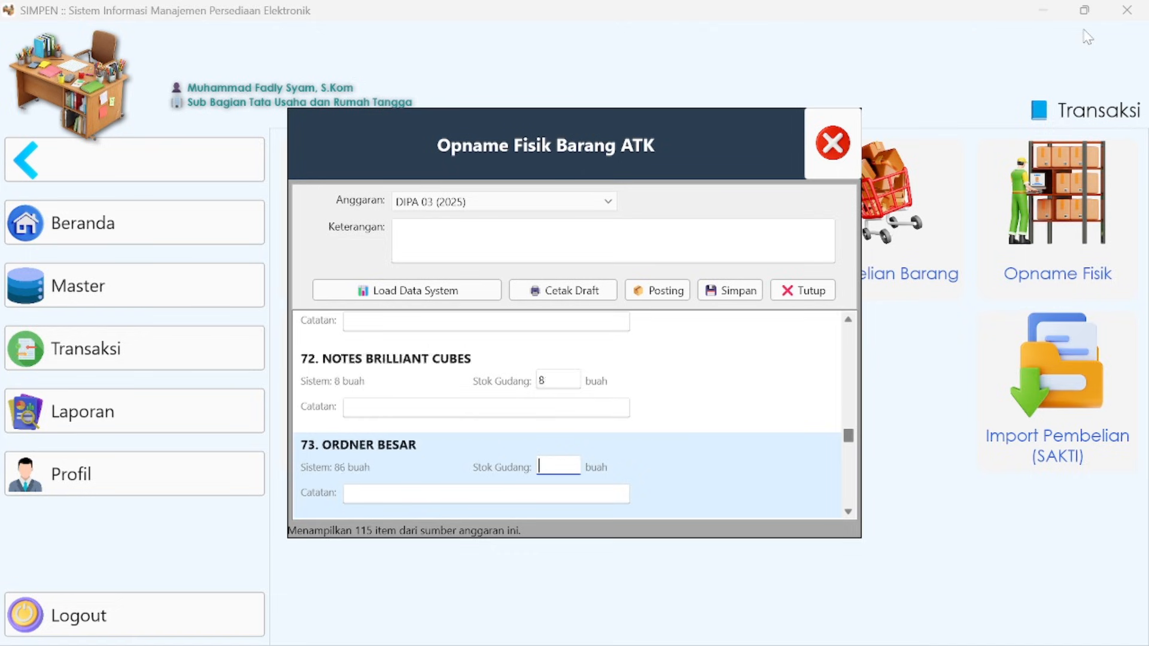
pyautogui.write('6')
# - Fill in the warehouse stock of the items after SPIDOL PERMANEN G-12 through TEMPAT PENSIL KENKO BESAR, entering 2 for the last one
pyautogui.press('Tab')
pyautogui.press('Tab')
pyautogui.press('Tab')
pyautogui.press('Tab')
pyautogui.press('Tab')
pyautogui.press('Tab')
pyautogui.write('10')
pyautogui.press('Tab')
pyautogui.press('Tab')
pyautogui.press('Tab')
pyautogui.press('Tab')
pyautogui.press('Tab')
pyautogui.press('Tab')
pyautogui.press('Tab')
pyautogui.press('Tab')
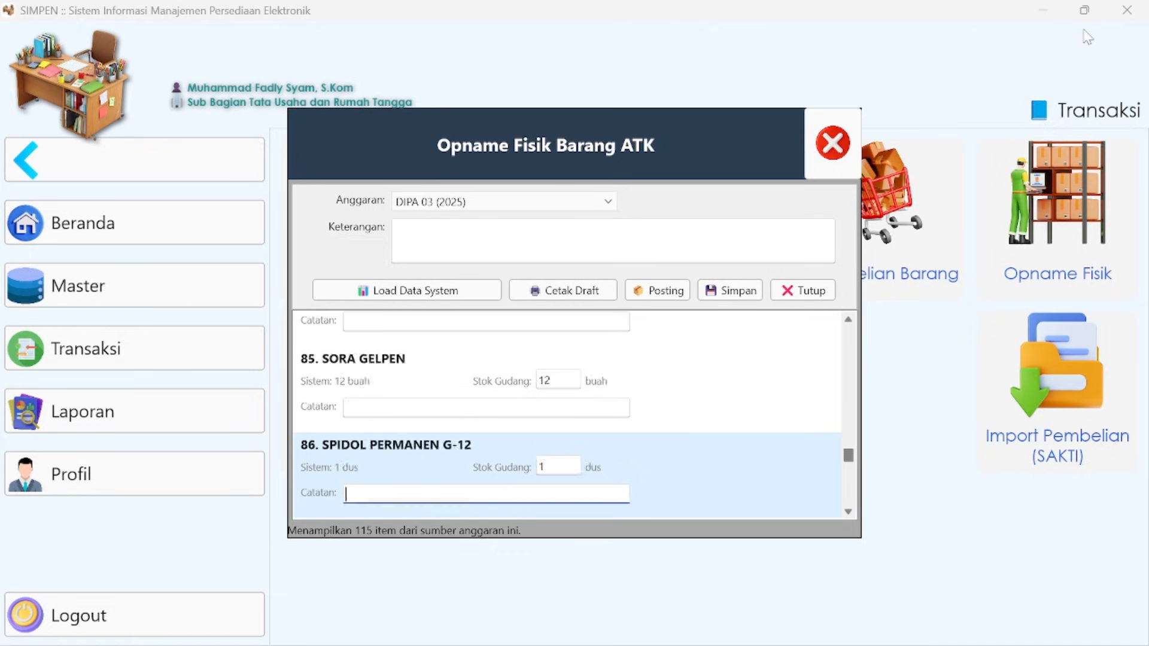
pyautogui.press('Tab')
pyautogui.press('Tab')
pyautogui.press('Tab')
pyautogui.press('Tab')
pyautogui.press('Tab')
pyautogui.press('Tab')
pyautogui.press('Tab')
pyautogui.press('Tab')
pyautogui.press('Tab')
pyautogui.press('Tab')
pyautogui.press('Tab')
pyautogui.press('Tab')
pyautogui.write('29')
pyautogui.press('Tab')
pyautogui.press('Tab')
pyautogui.write('2')
# - Fill in the remaining items through Triagonal Clips No.1 (5), recording a missing item as 0 with the note "hilang tidak diketahui"
pyautogui.press('Tab')
pyautogui.press('Tab')
pyautogui.press('Tab')
pyautogui.press('Tab')
pyautogui.write('2')
pyautogui.press('Tab')
pyautogui.press('Tab')
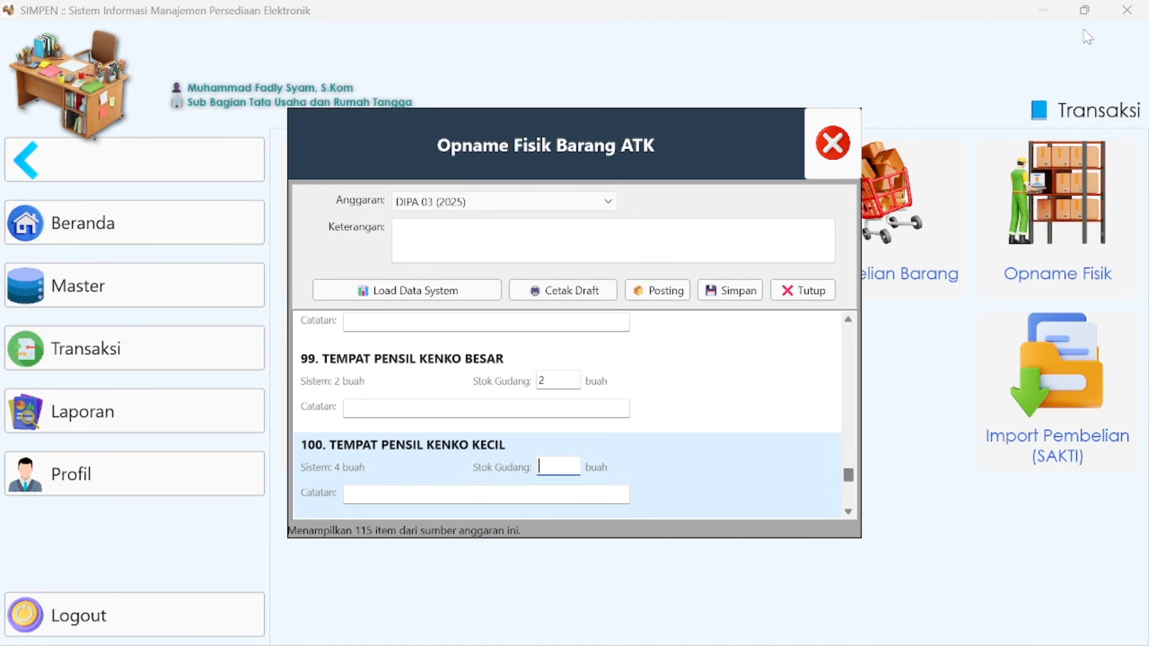
pyautogui.write('0')
pyautogui.press('Tab')
pyautogui.write('hilang')
pyautogui.press('Tab')
pyautogui.write('tidak diketahui')
pyautogui.press('Tab')
pyautogui.press('Tab')
pyautogui.press('Tab')
pyautogui.write('27')
pyautogui.press('Tab')
pyautogui.press('Tab')
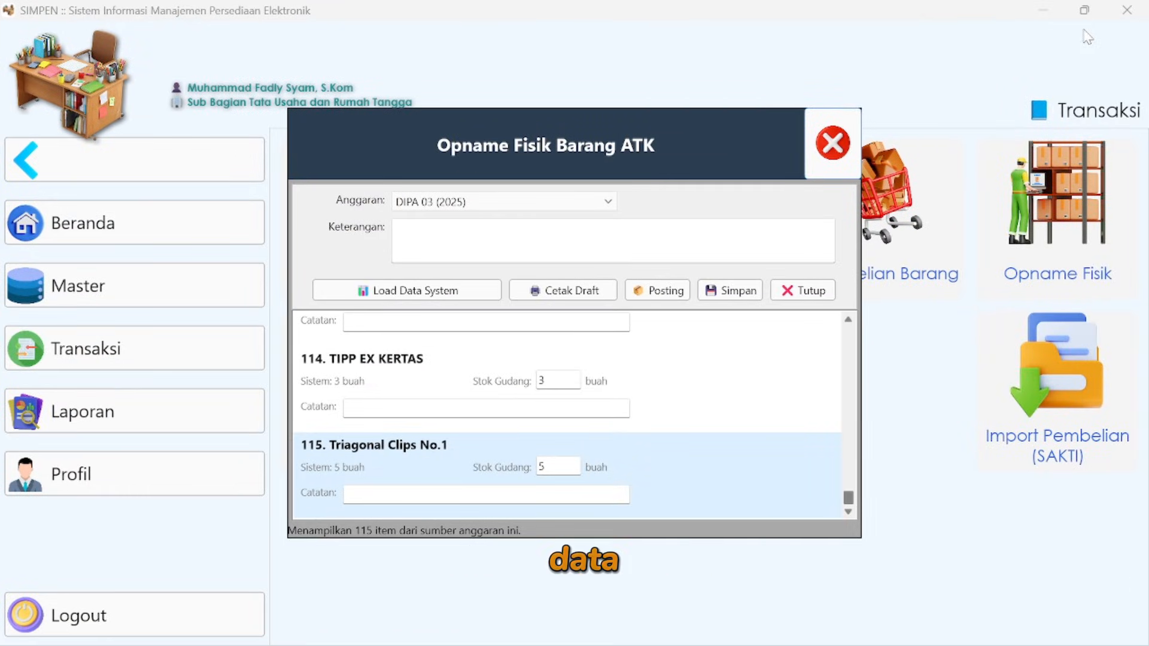
# - Save the completed stock count for DIPA 03 (2025) and look over the filled-in items
pyautogui.moveTo(848, 497); pyautogui.dragTo(861, 333)
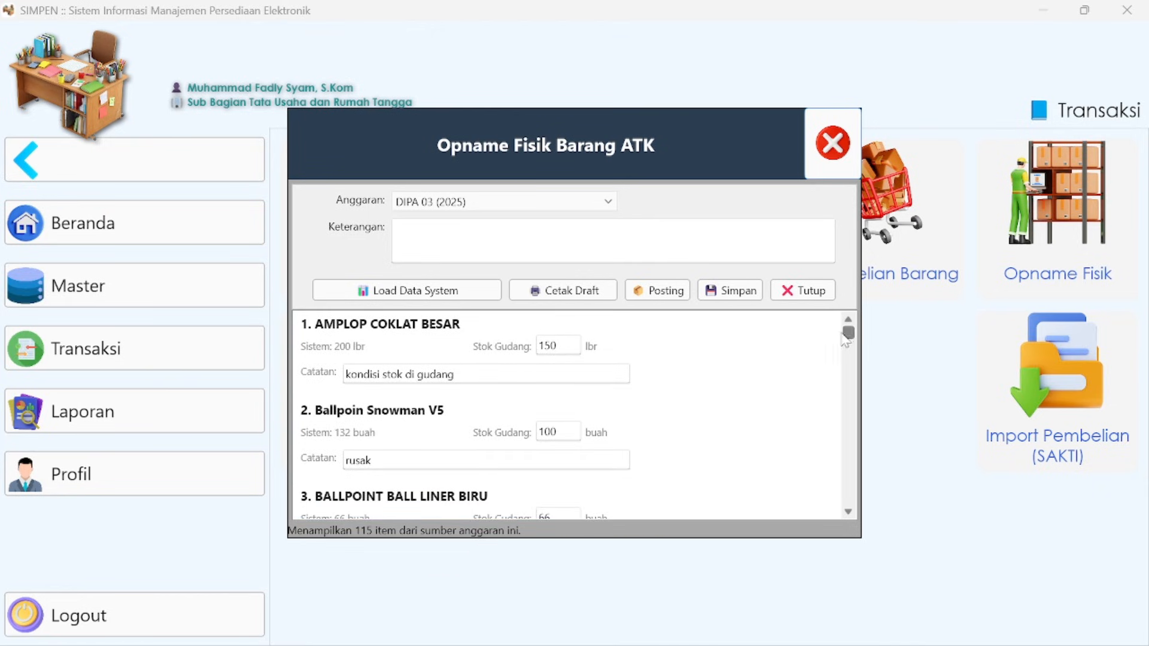
pyautogui.click(735, 292)
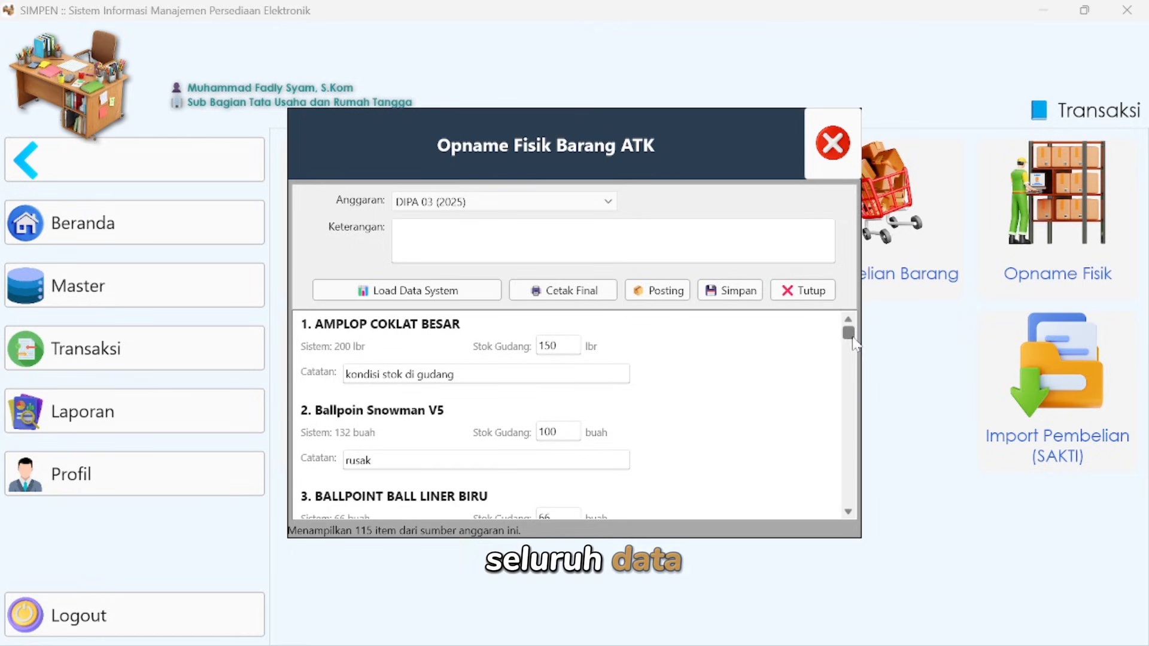
pyautogui.scroll(-5, 848, 353)
pyautogui.moveTo(850, 357); pyautogui.dragTo(840, 332)
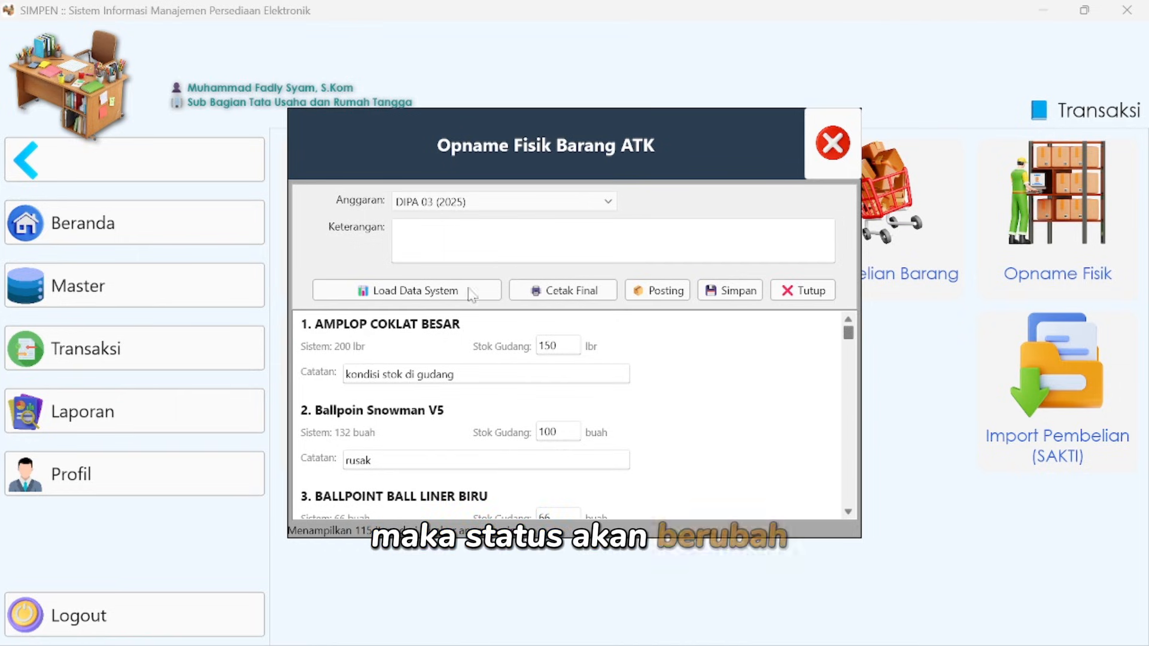
# - Generate the final Opname Fisik report, review its system and physical stock figures, and close it
pyautogui.click(580, 292)
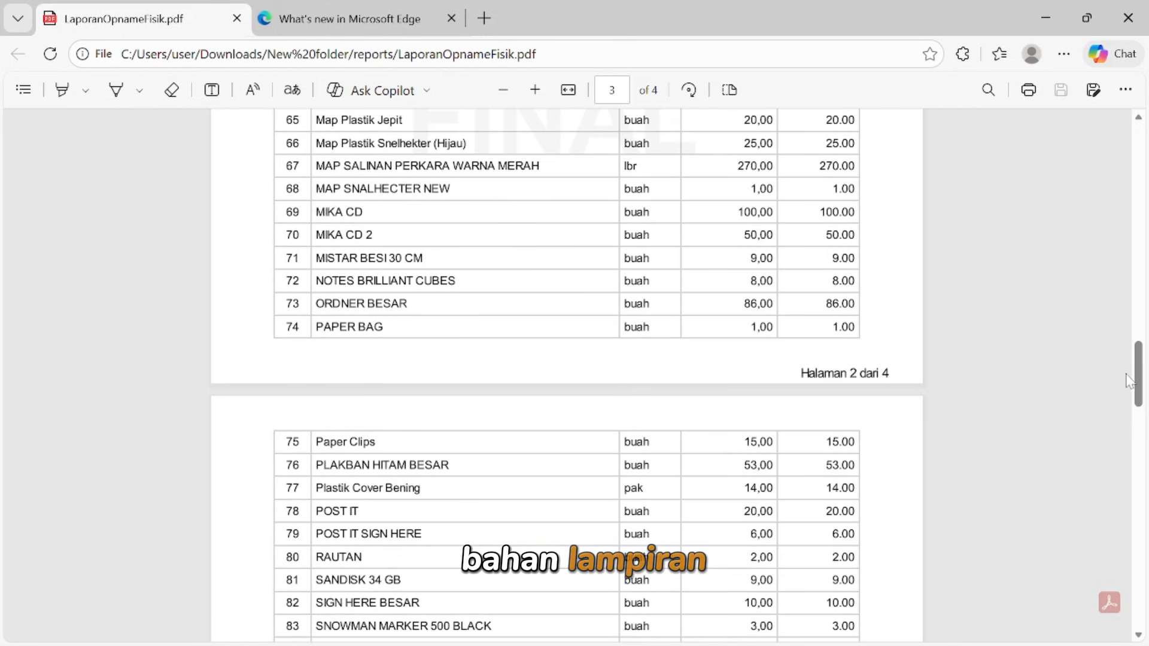
pyautogui.moveTo(1139, 371); pyautogui.dragTo(1140, 157)
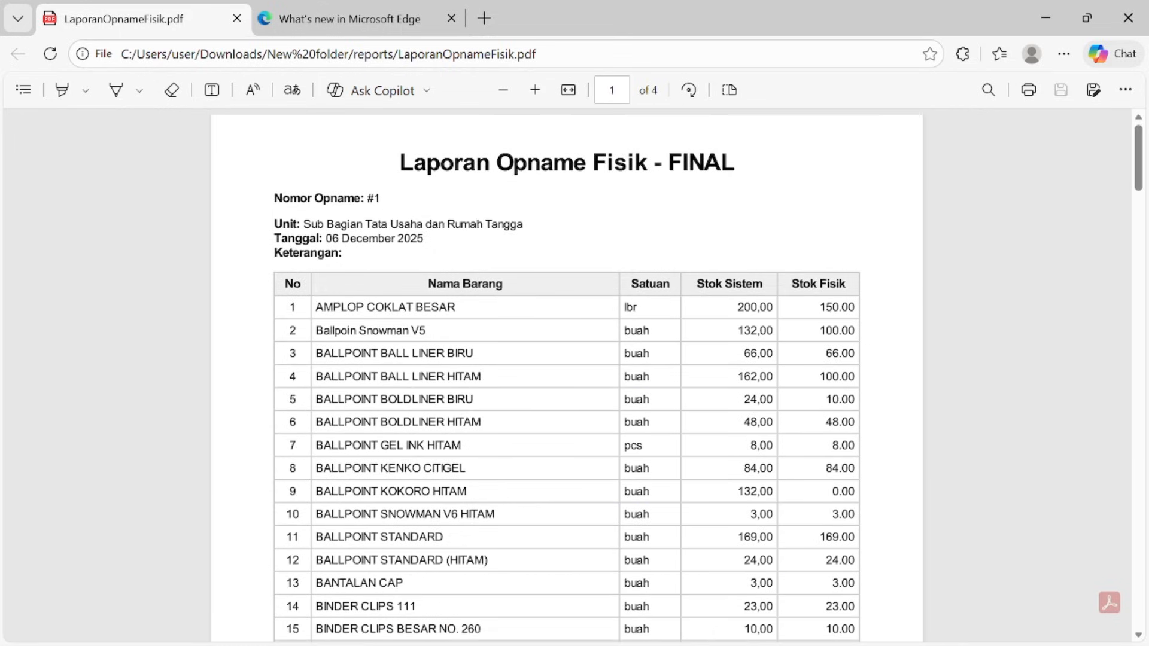
pyautogui.scroll(-20, 1139, 155)
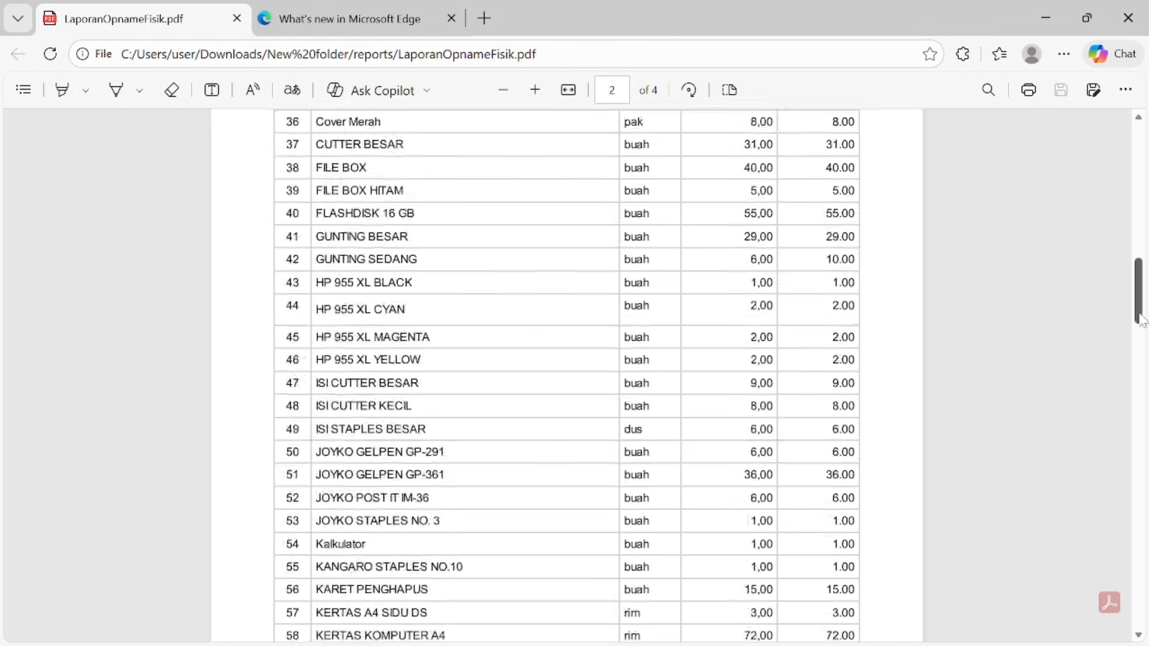
pyautogui.click(1128, 18)
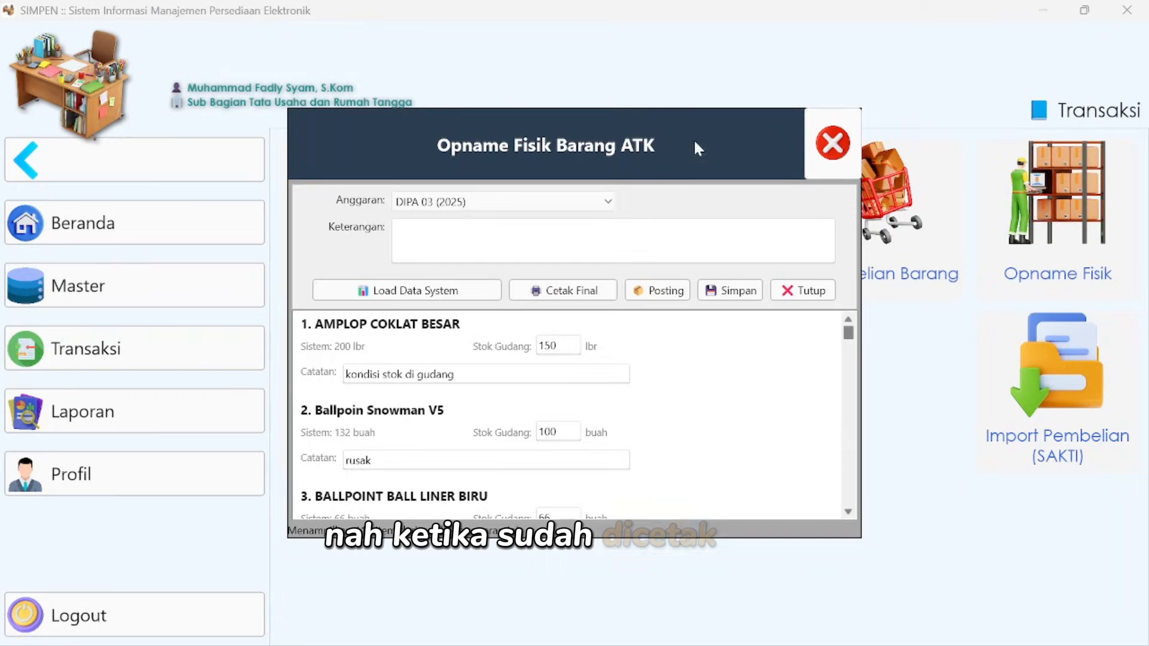
# - Close the count form, refresh the Opname Fisik list and reopen the DIPA 03 record for editing
pyautogui.click(796, 291)
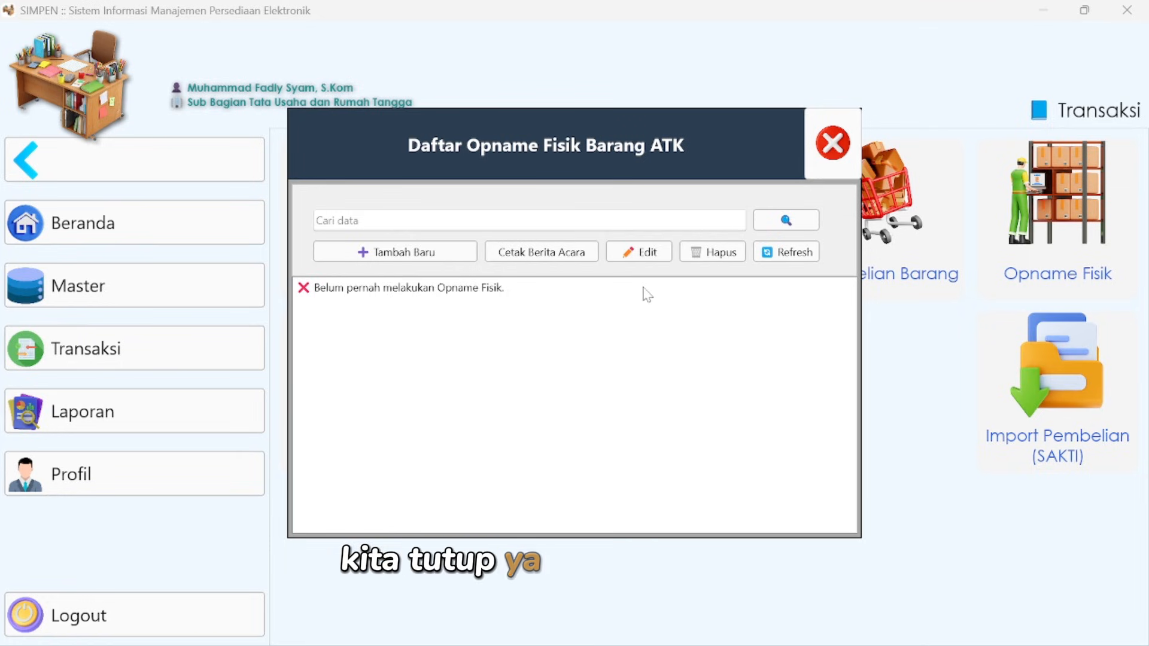
pyautogui.click(780, 254)
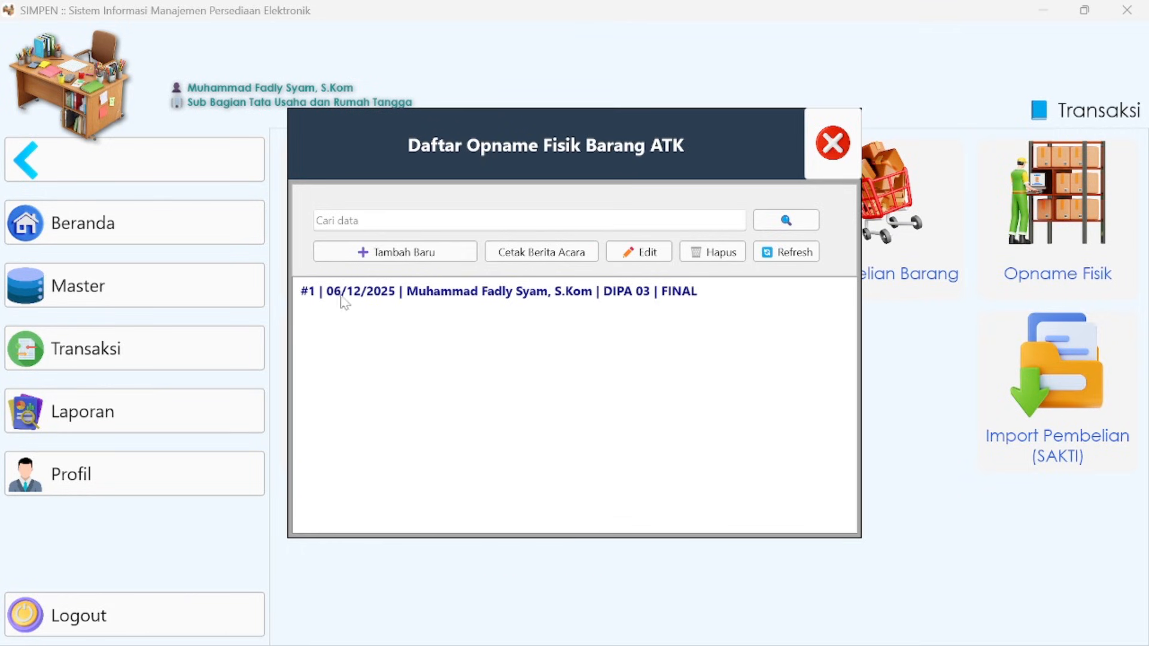
pyautogui.click(471, 297)
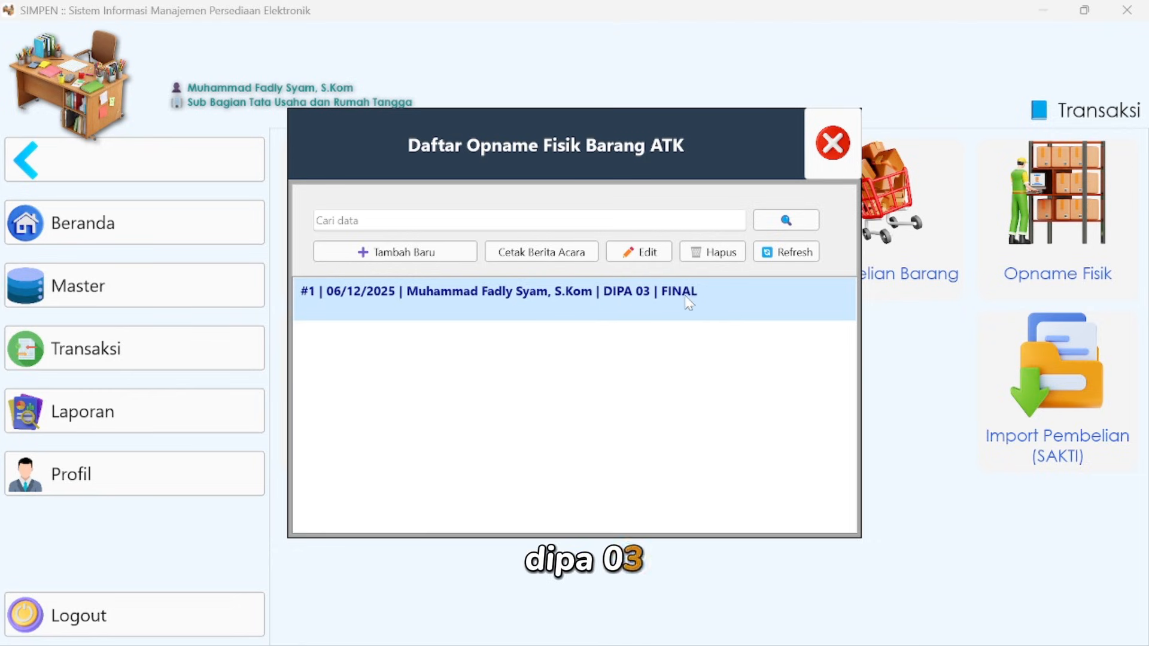
pyautogui.click(644, 251)
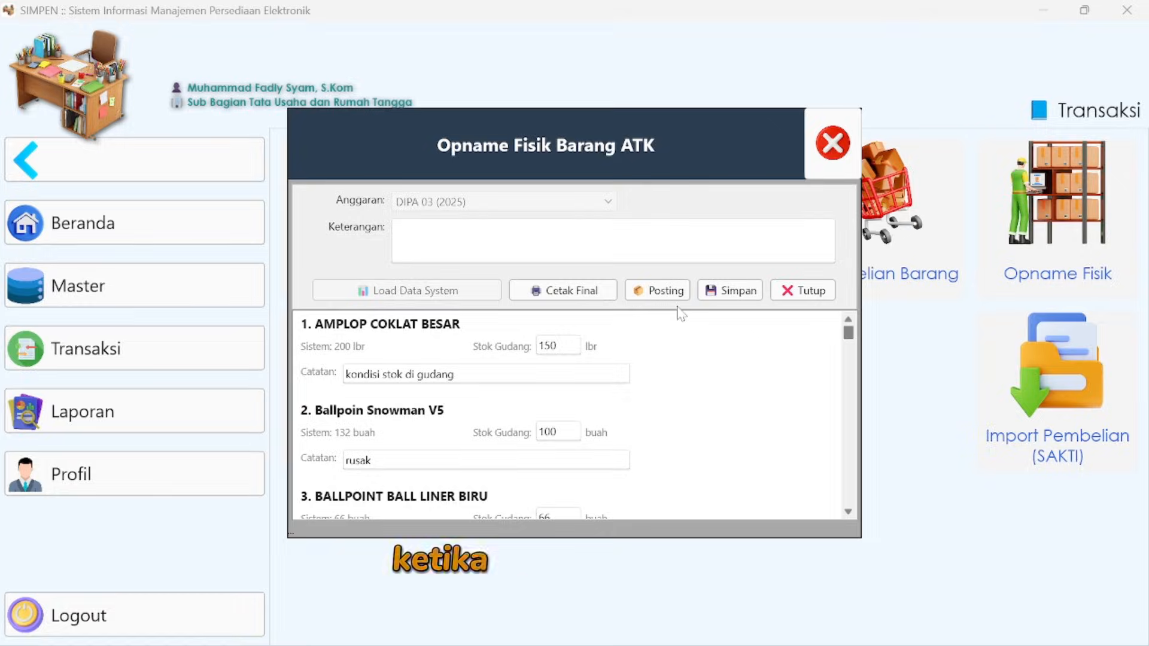
# - Generate the final report from the reopened record, check its Keterangan heading on the first page, and close it
pyautogui.click(578, 294)
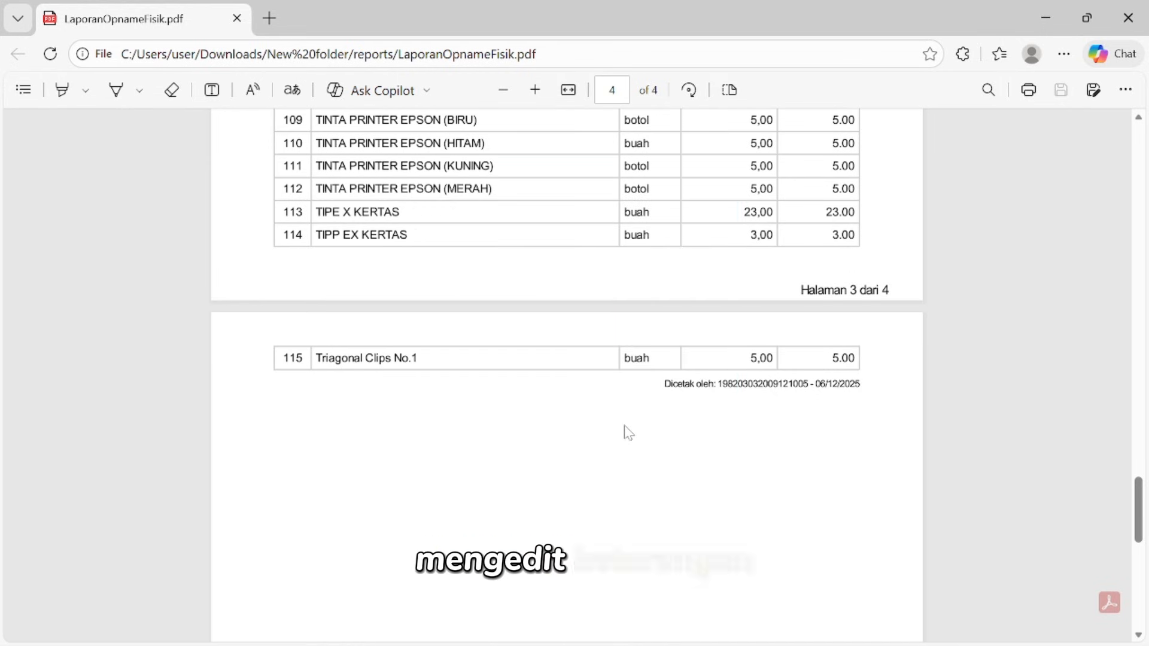
pyautogui.moveTo(1142, 508); pyautogui.dragTo(1141, 101)
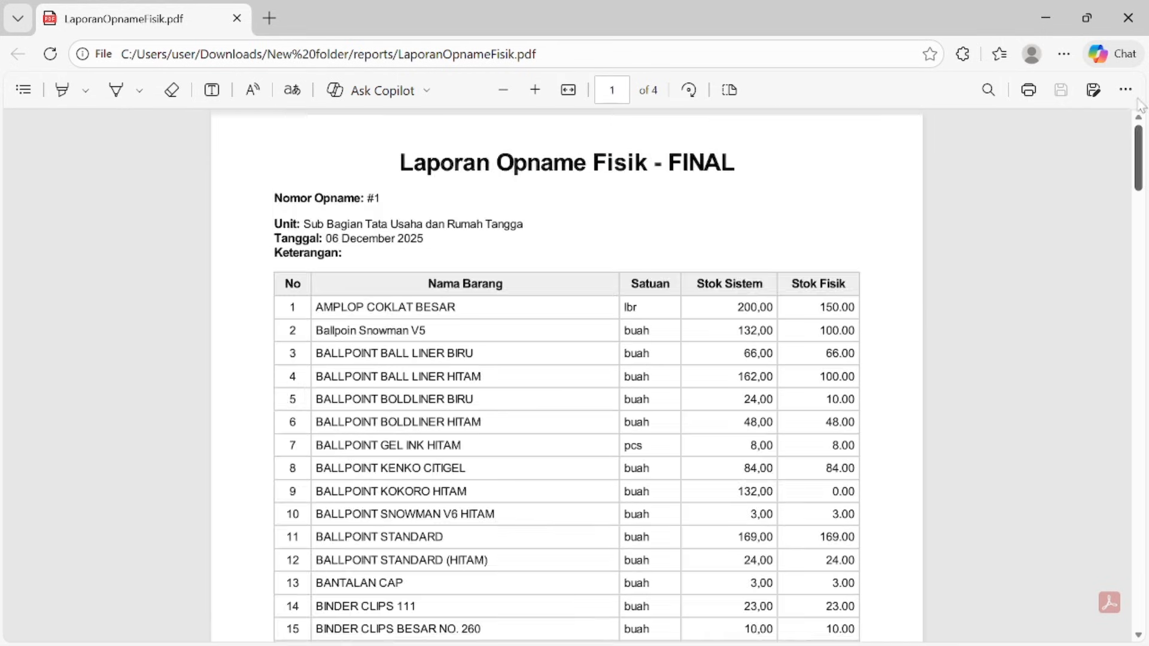
pyautogui.click(1135, 15)
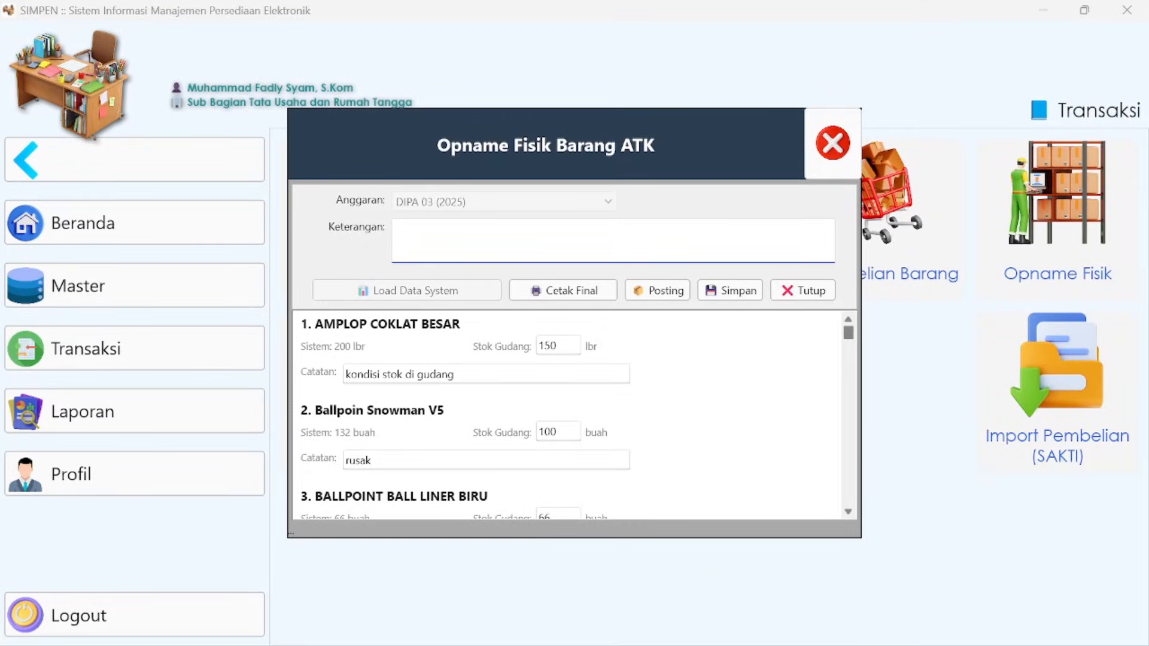
# - Enter "sudah dilakukan pemeriksaan" as the Keterangan of the stock count and save the record
pyautogui.write('sudah di')
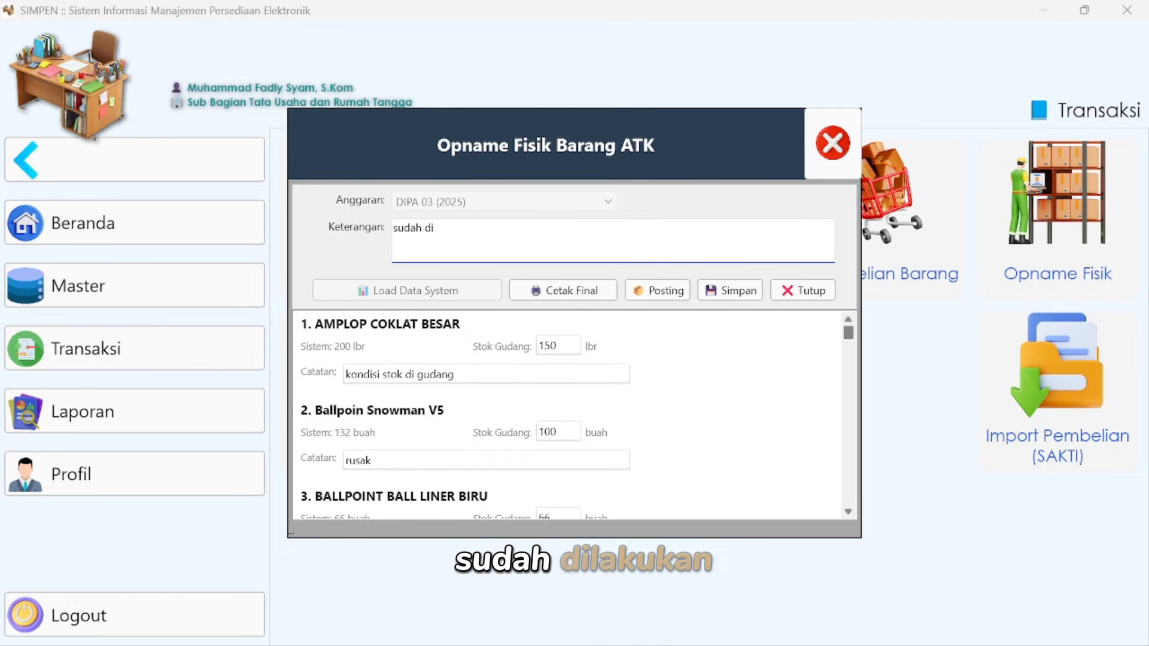
pyautogui.write('lakukan')
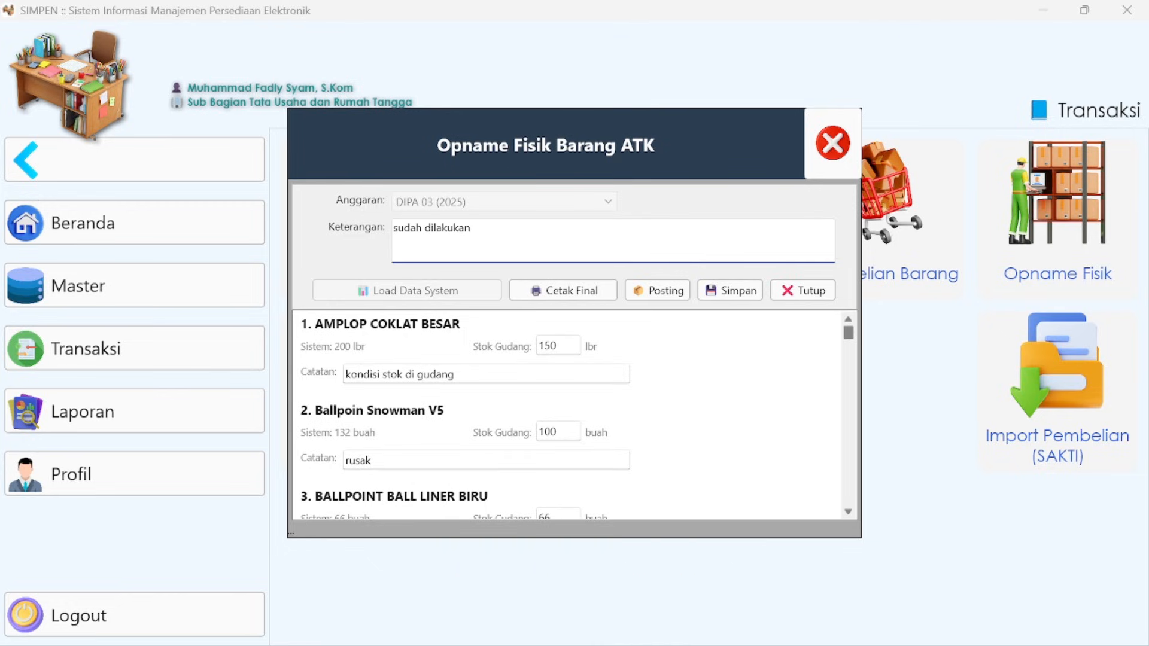
pyautogui.write(' pemeriksaan')
pyautogui.click(724, 287)
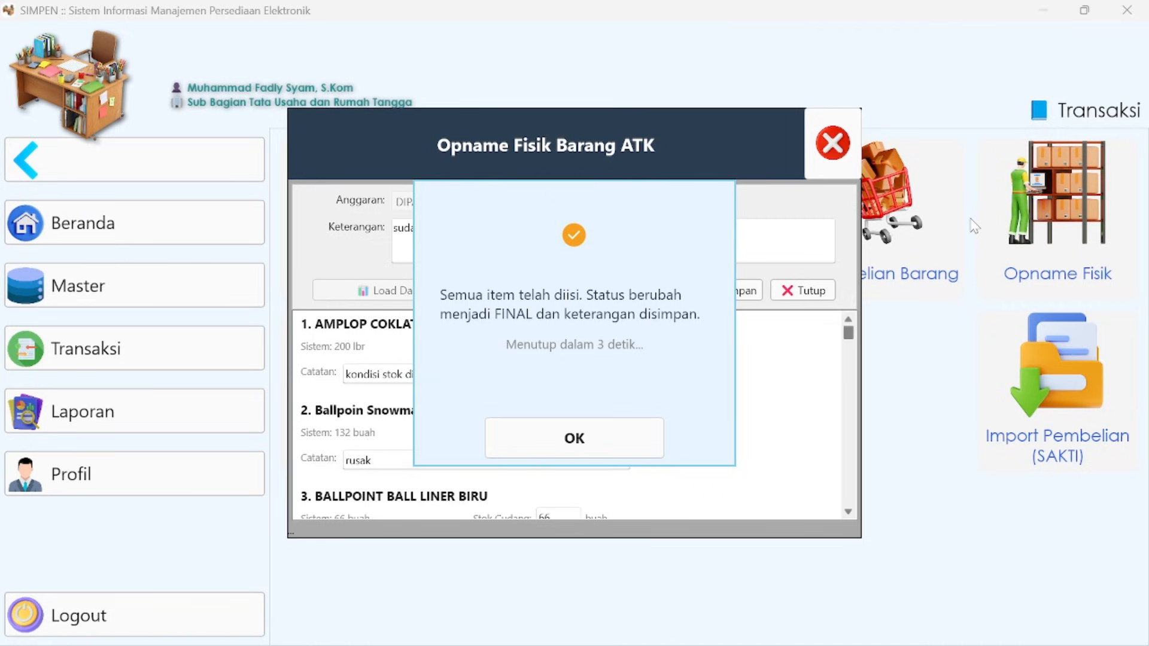
pyautogui.click(630, 437)
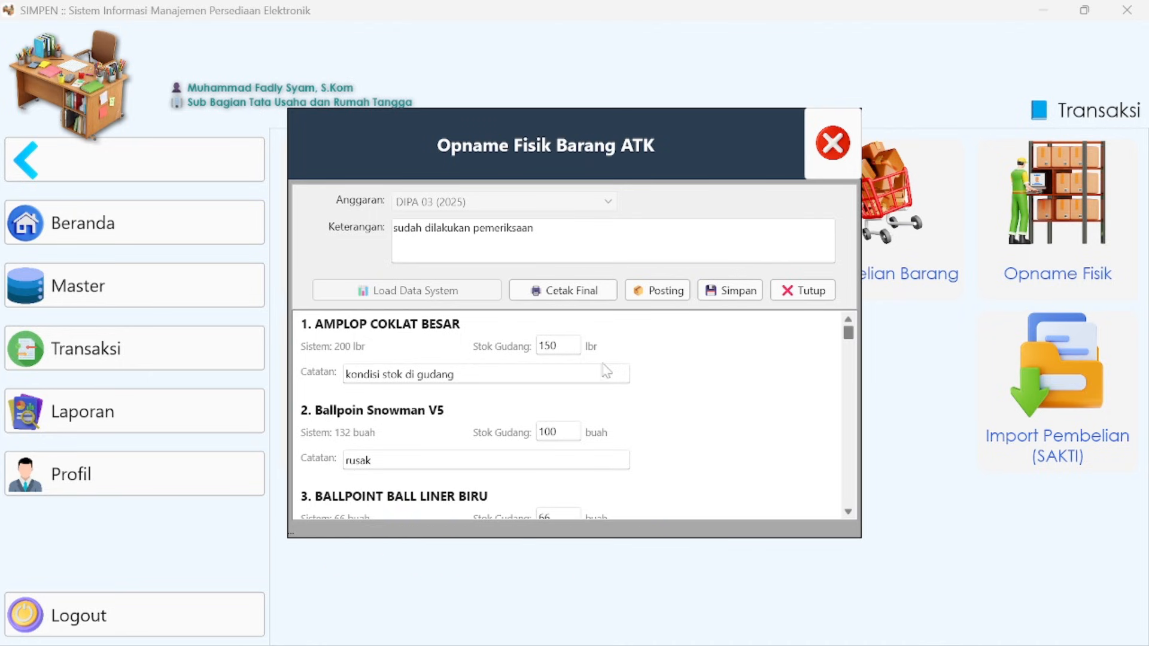
# - Post the DIPA 03 stock count, confirm the posting and refresh the Opname Fisik list
pyautogui.moveTo(848, 335)
pyautogui.mouseDown()
pyautogui.moveTo(855, 520)
pyautogui.moveTo(845, 316)
pyautogui.mouseUp()
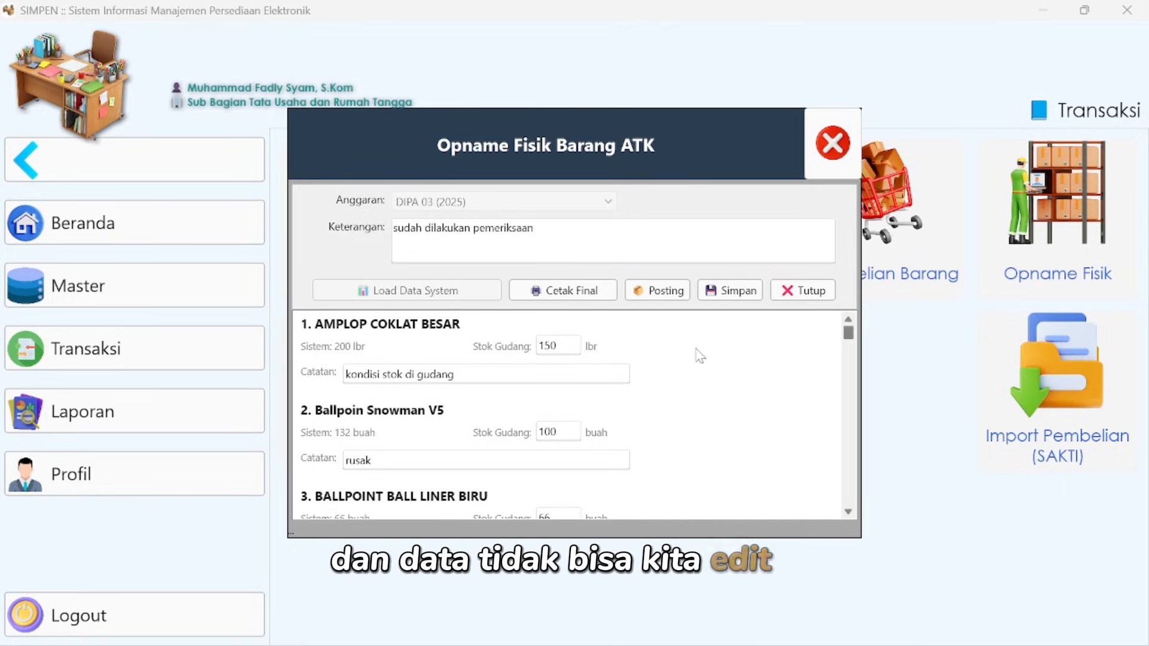
pyautogui.click(666, 293)
pyautogui.click(662, 429)
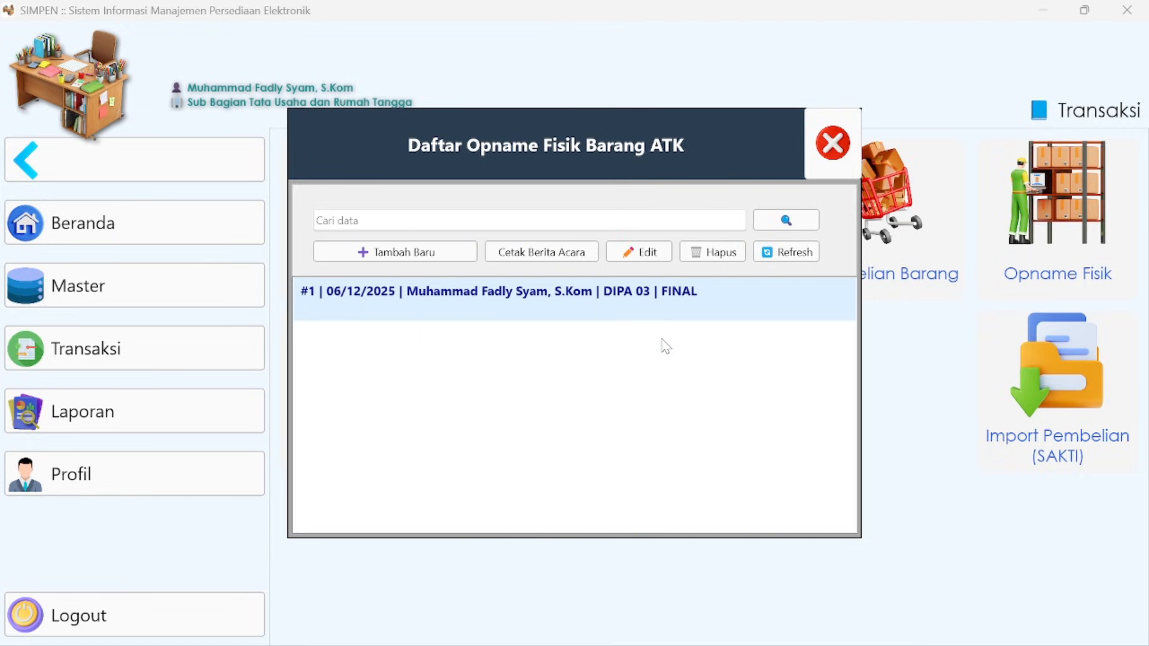
pyautogui.click(783, 256)
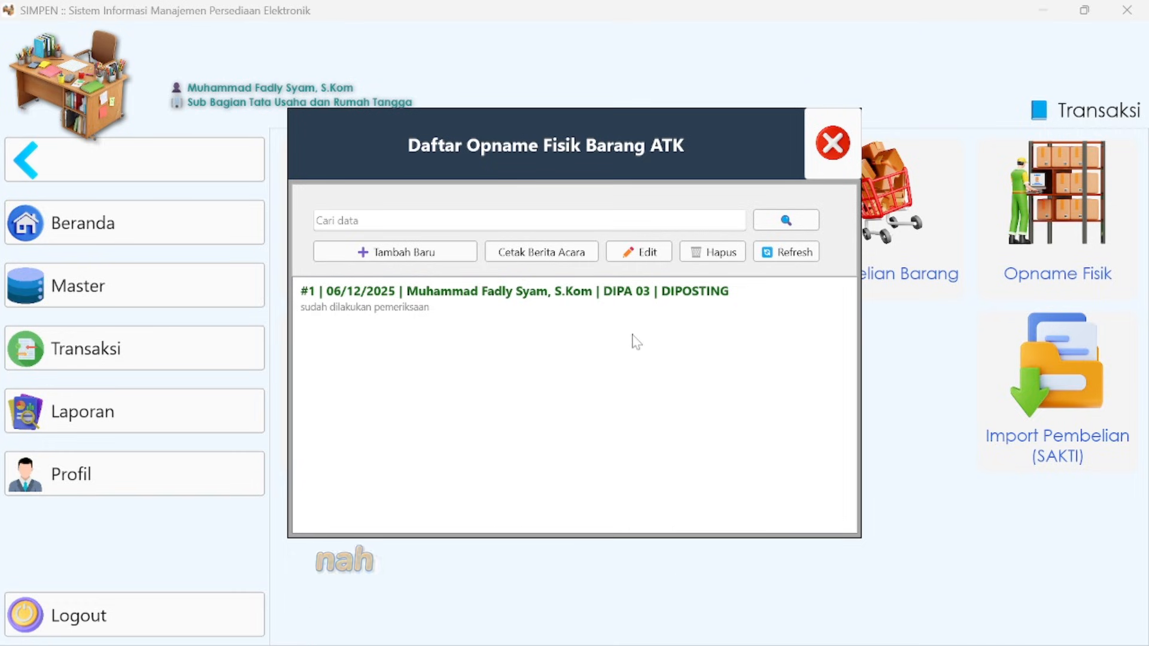
# - Print the Berita Acara of the posted DIPA 03 stock count, review it down to the signature block, and close the Opname Fisik list
pyautogui.click(593, 305)
pyautogui.click(565, 255)
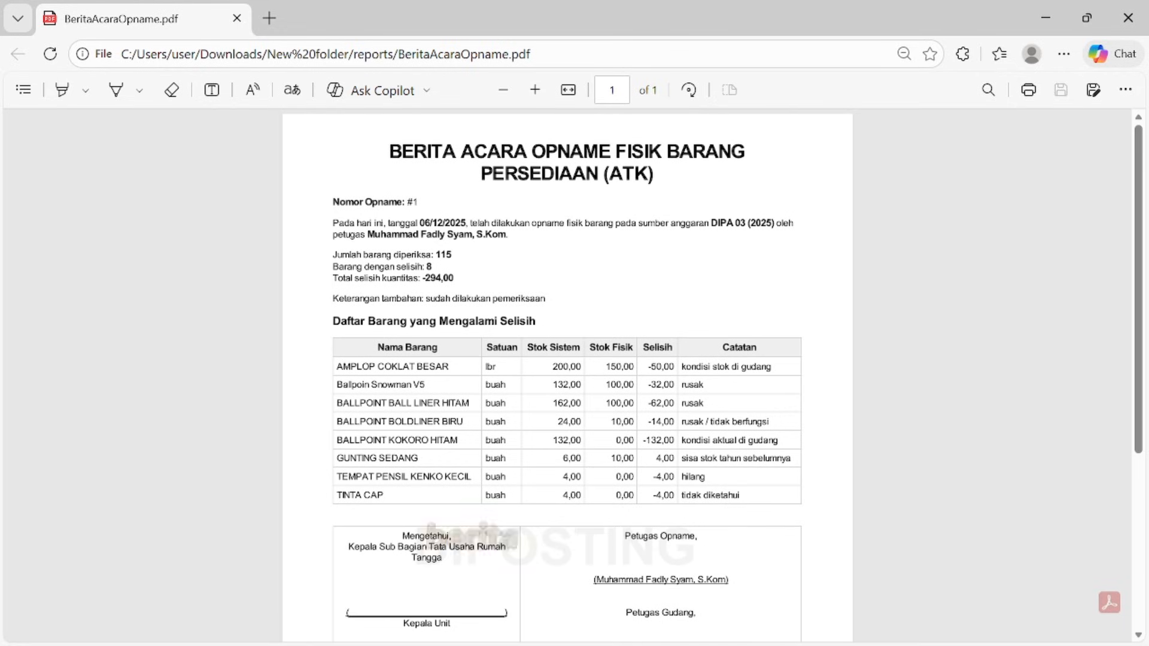
pyautogui.scroll(-2, 567, 376)
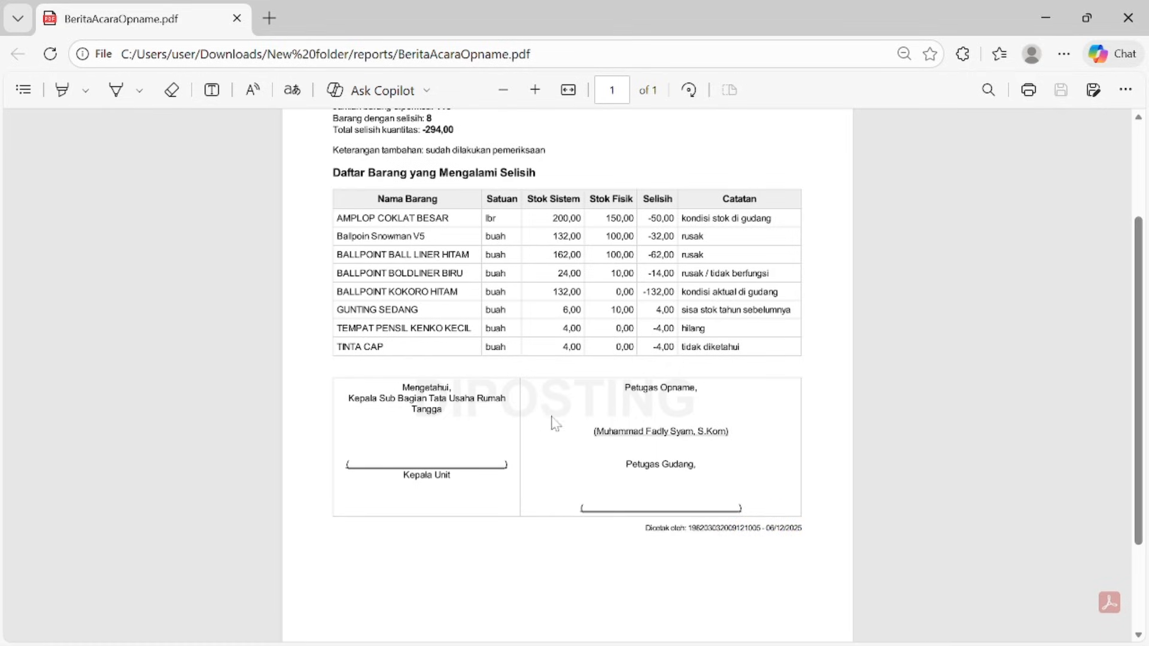
pyautogui.scroll(-1, 1130, 335)
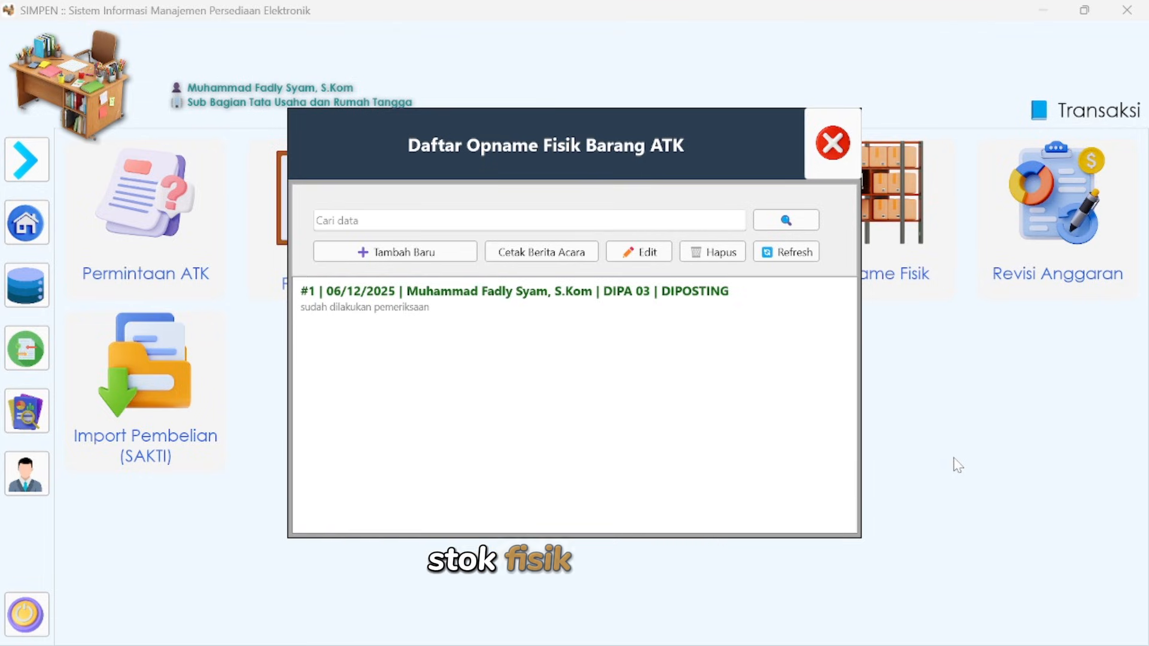
pyautogui.click(832, 147)
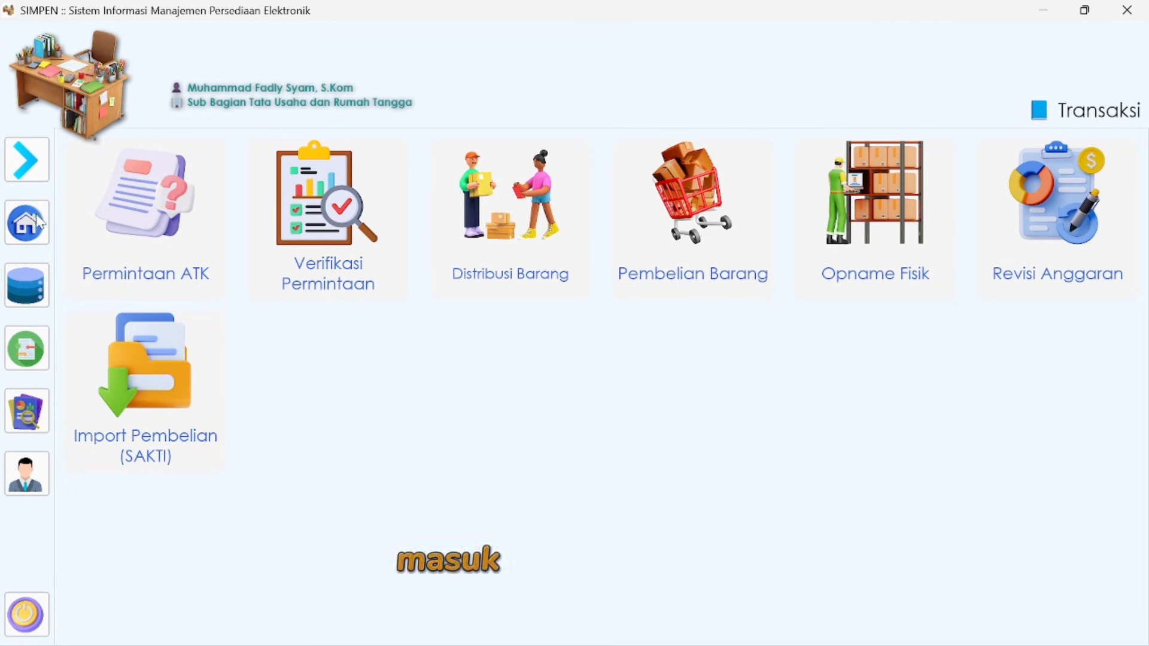
pyautogui.moveTo(39, 223)
pyautogui.click(103, 412)
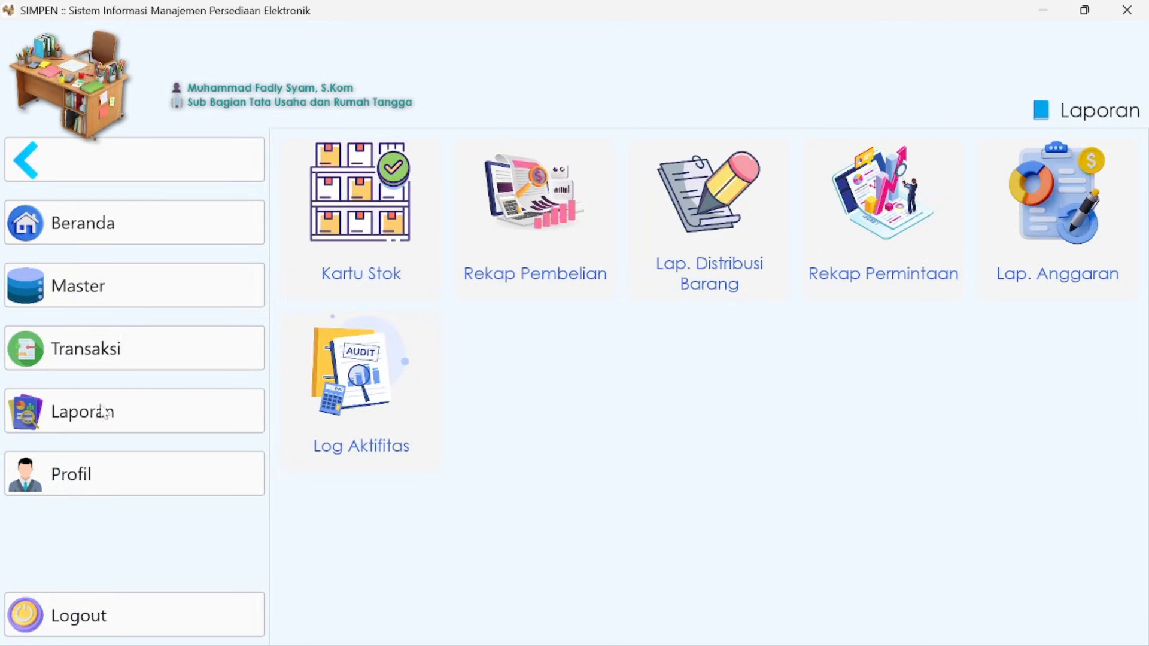
pyautogui.click(357, 225)
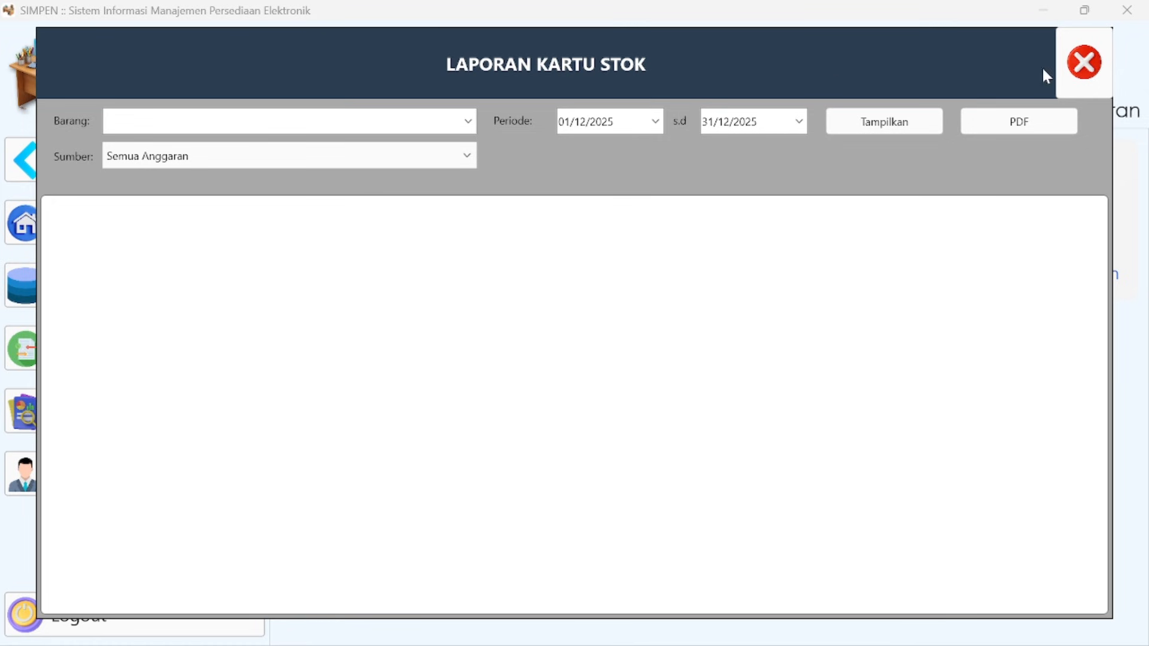
pyautogui.click(1083, 62)
# - Reopen the Opname Fisik list and generate the Berita Acara of the DIPA 03 record again to check its adjusted items
pyautogui.click(120, 353)
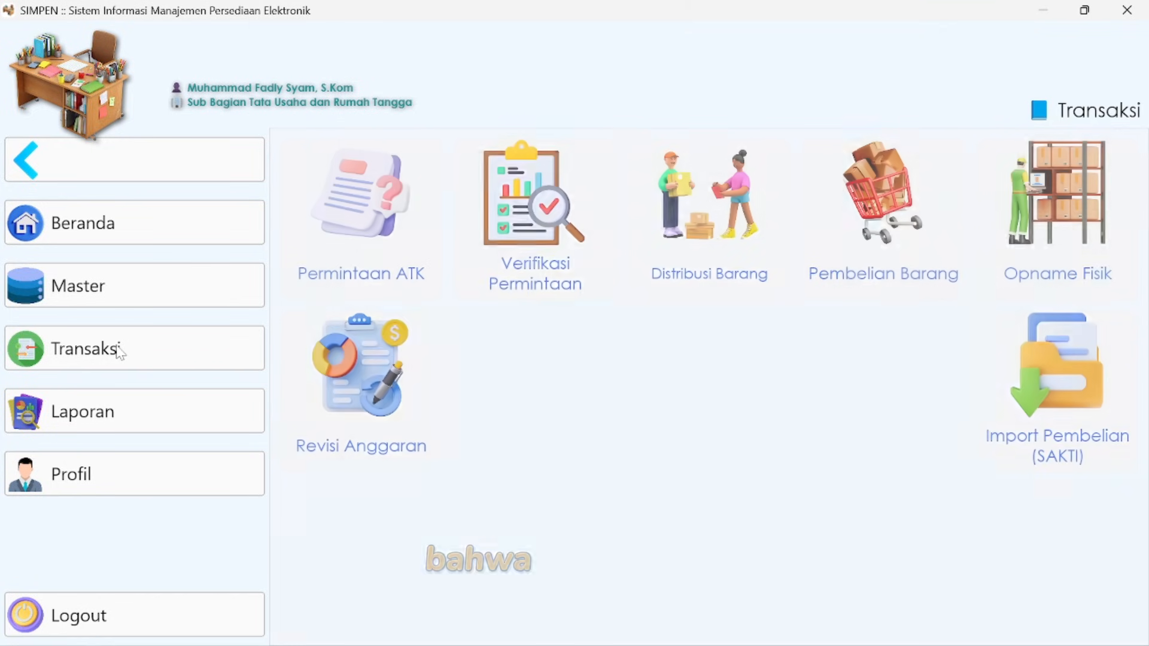
pyautogui.click(1057, 209)
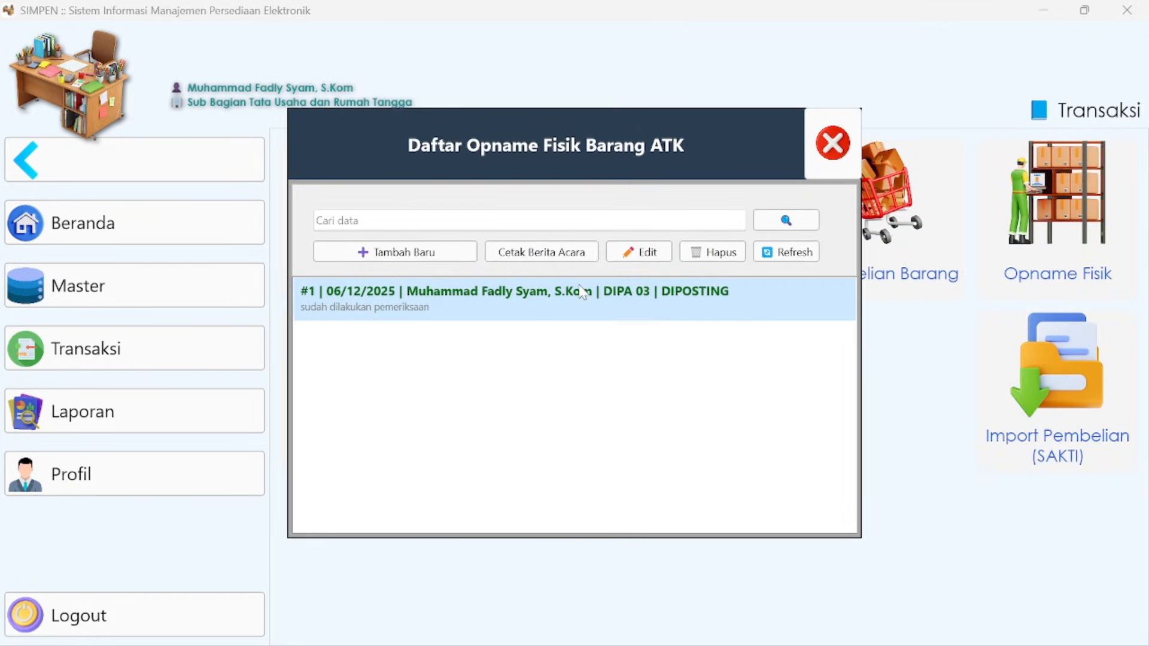
pyautogui.click(562, 257)
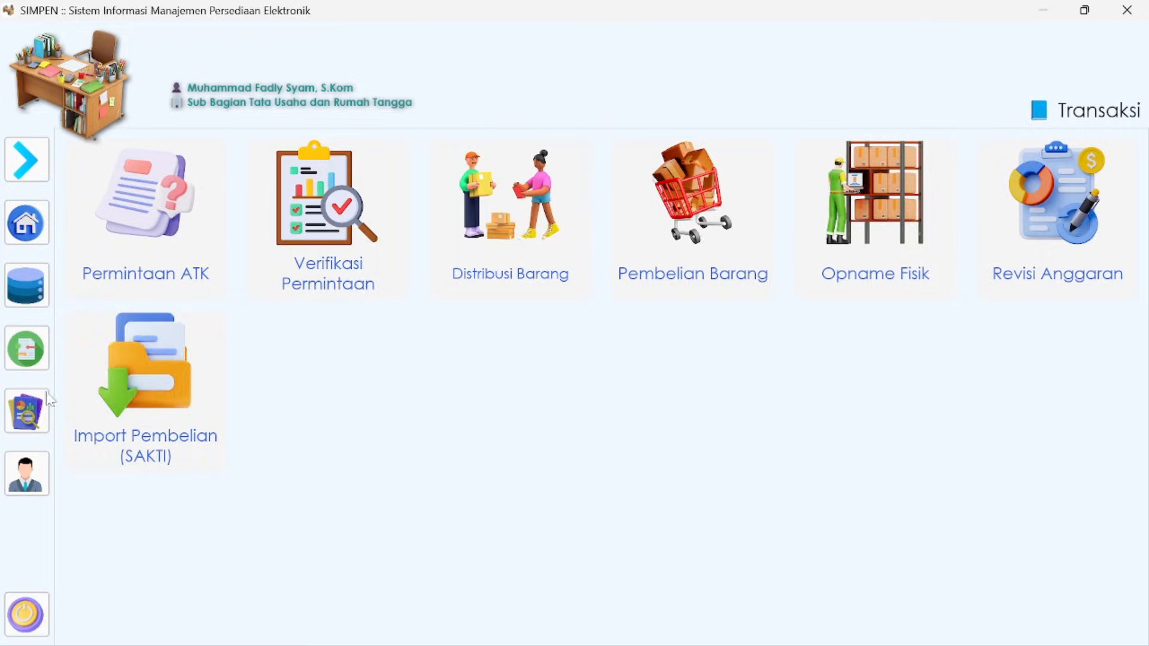
# - Open the Kartu Stok report and select BRG00191 - AMPLOP COKLAT BESAR as the item
pyautogui.click(28, 416)
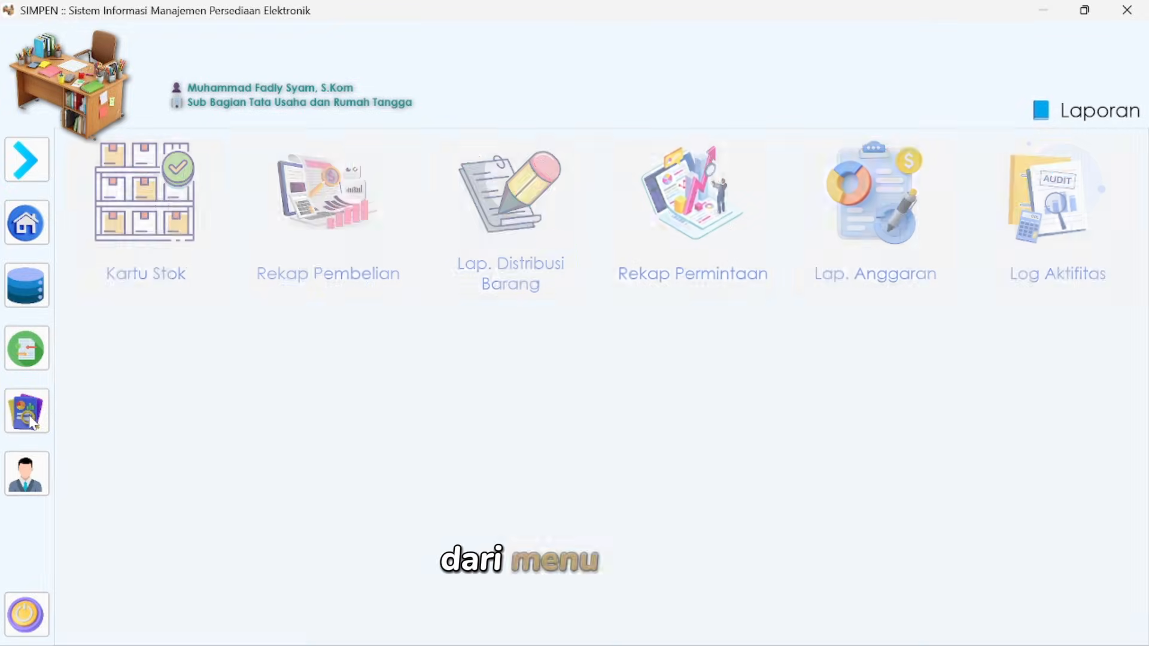
pyautogui.click(107, 241)
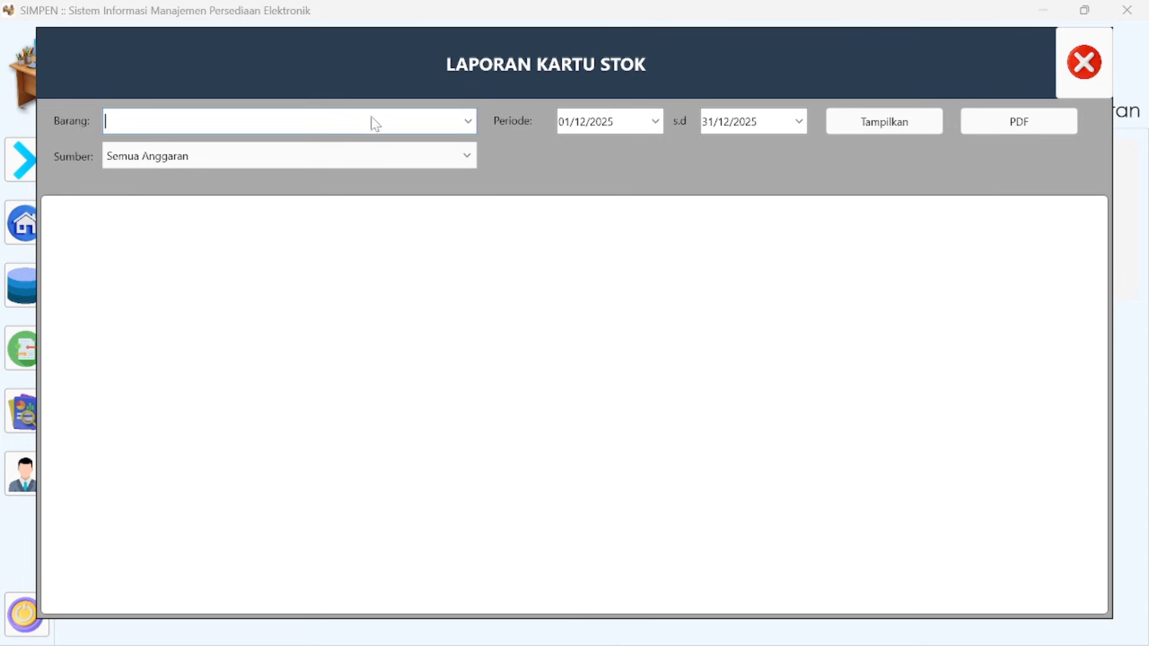
pyautogui.write('amplo')
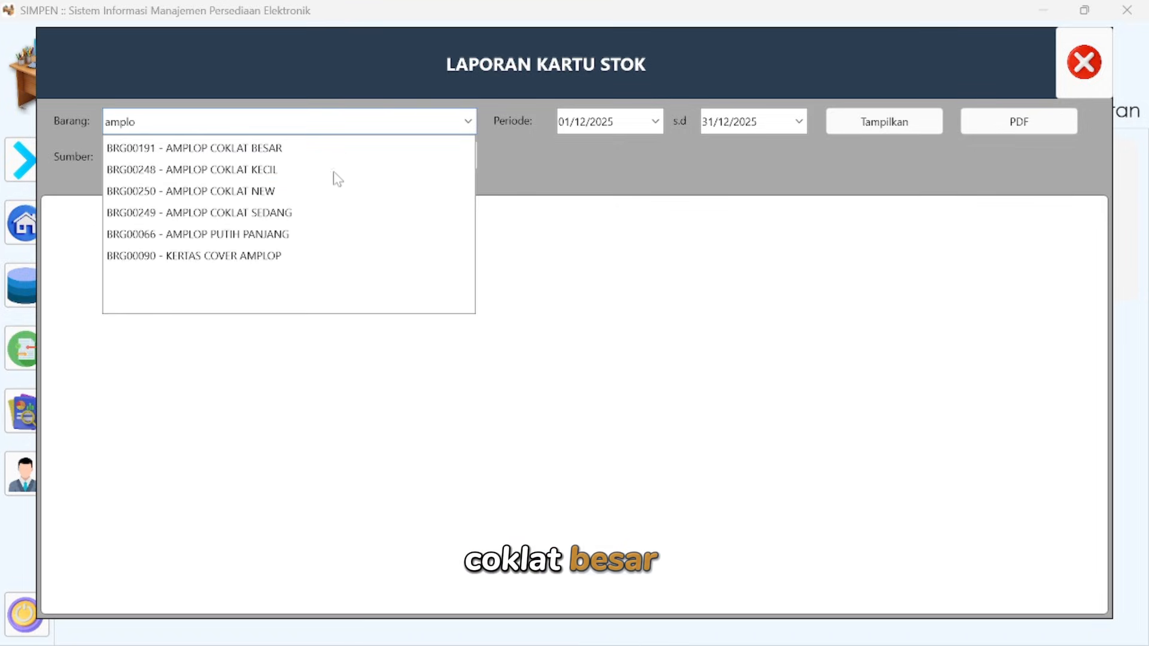
pyautogui.click(269, 150)
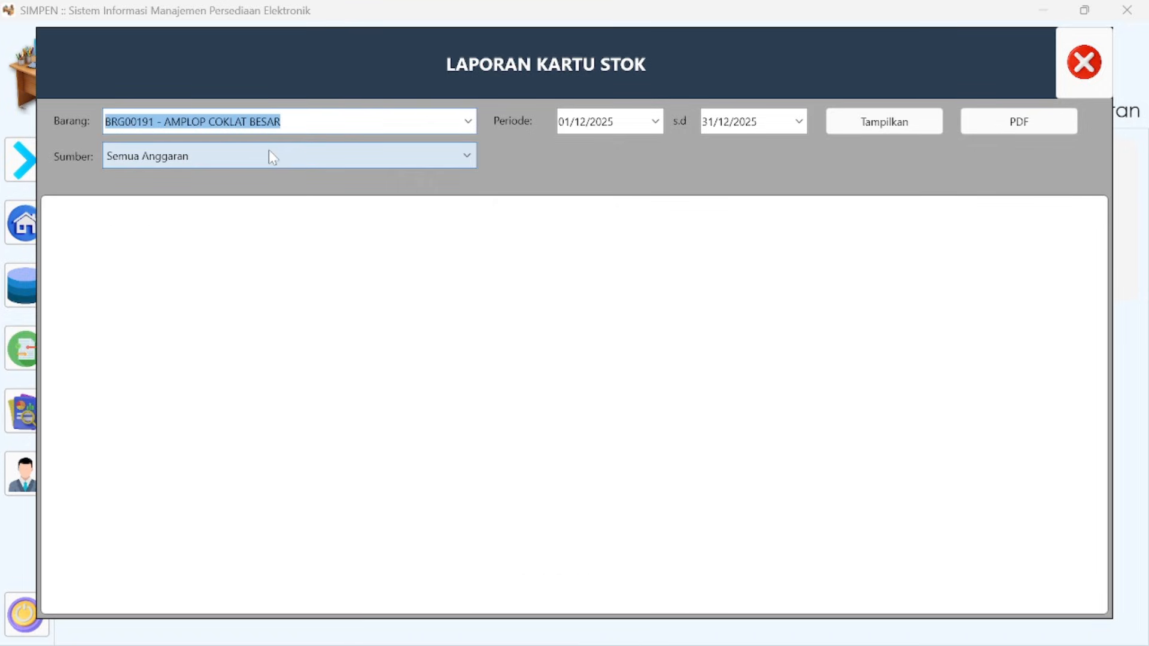
# - Set the start of the report period to 01/12/2020 and display the stock card
pyautogui.click(656, 123)
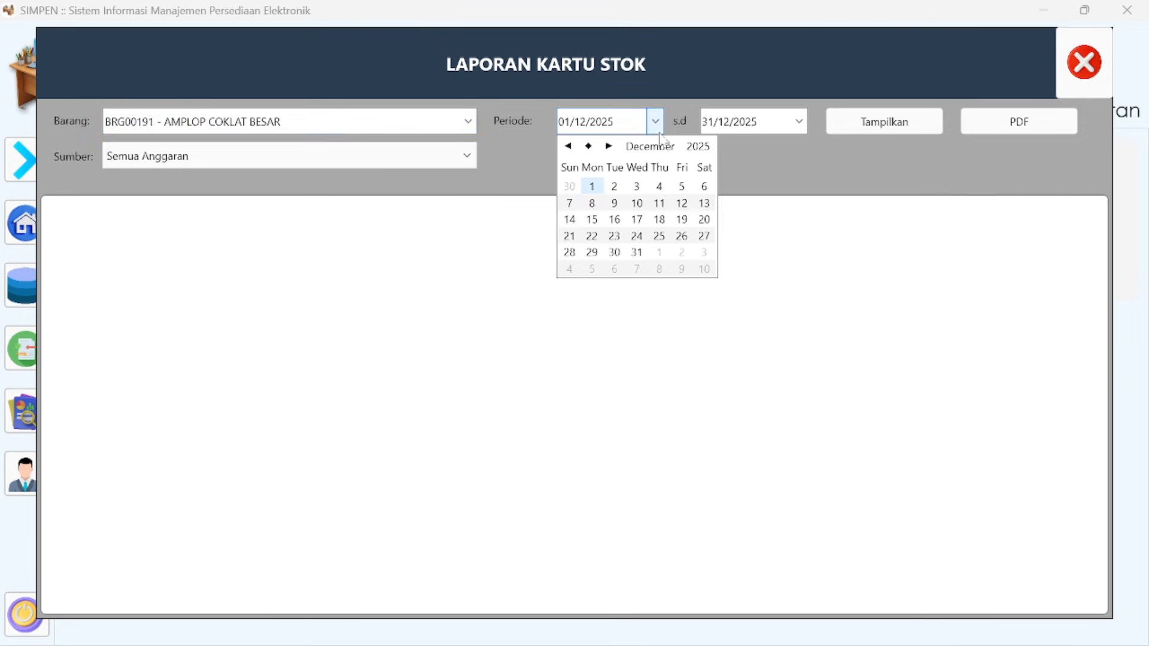
pyautogui.click(698, 147)
pyautogui.click(724, 141)
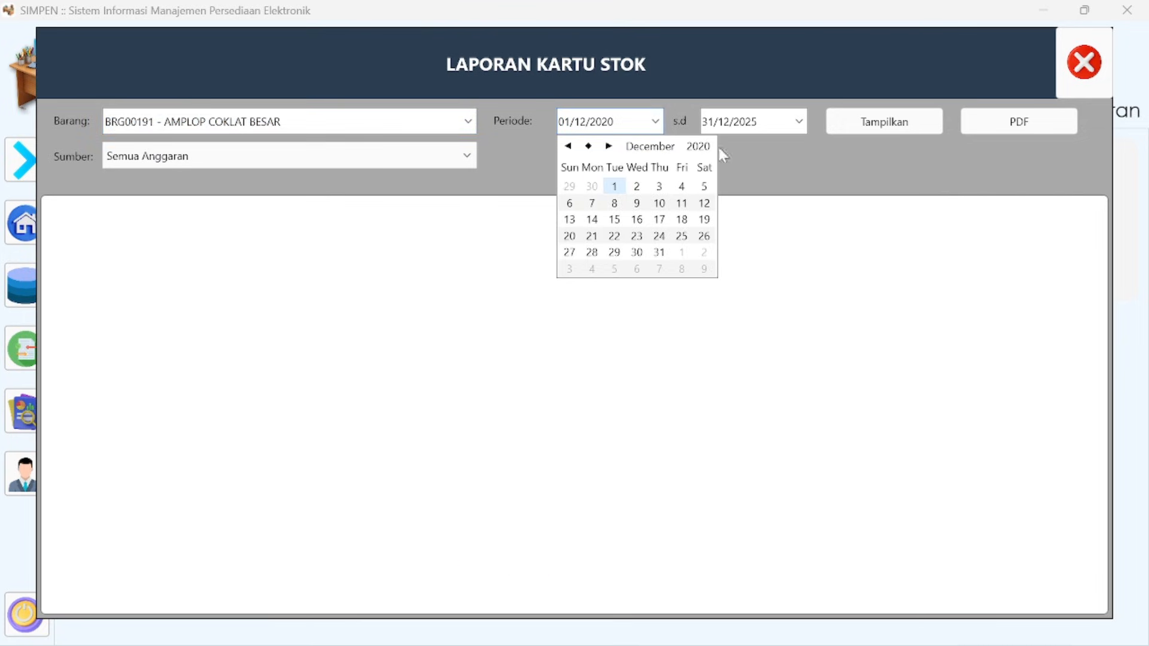
pyautogui.click(859, 155)
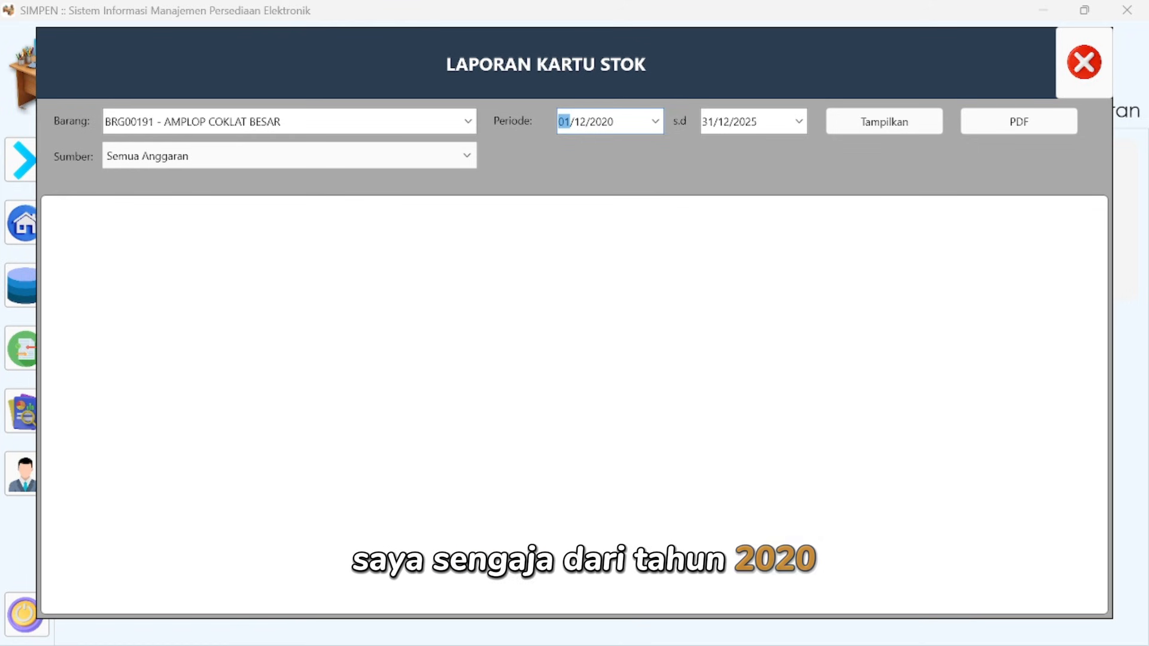
pyautogui.click(846, 124)
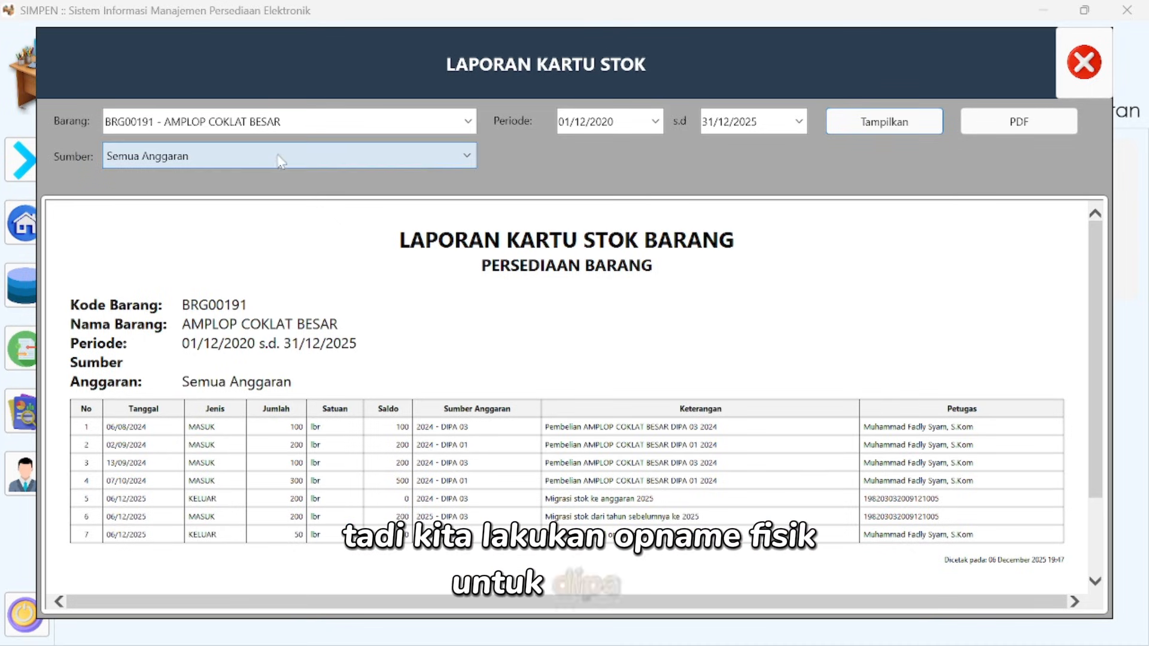
# - Restrict the stock card to the budget source 2025 - DIPA 03 and display it
pyautogui.click(467, 157)
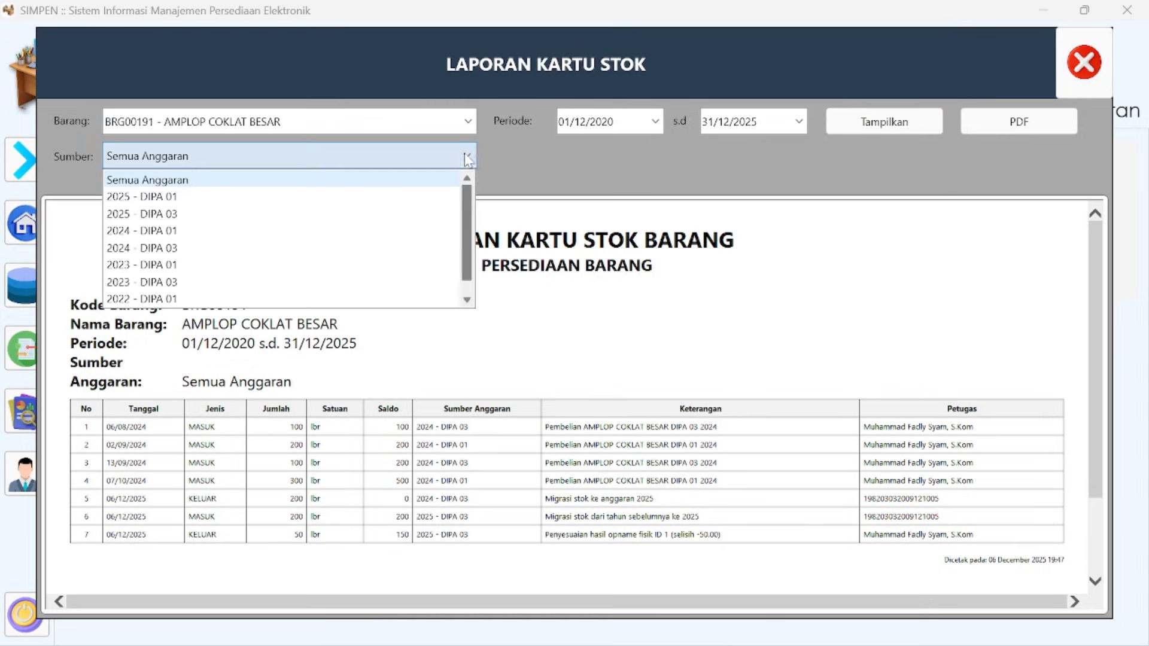
pyautogui.click(157, 216)
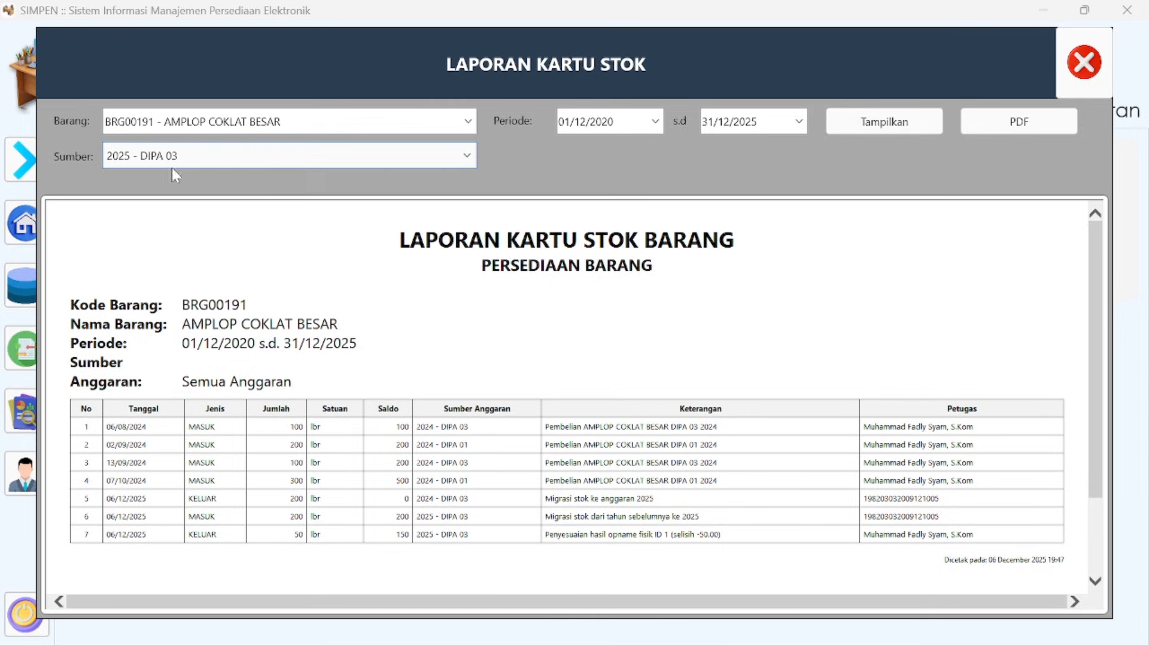
pyautogui.click(844, 124)
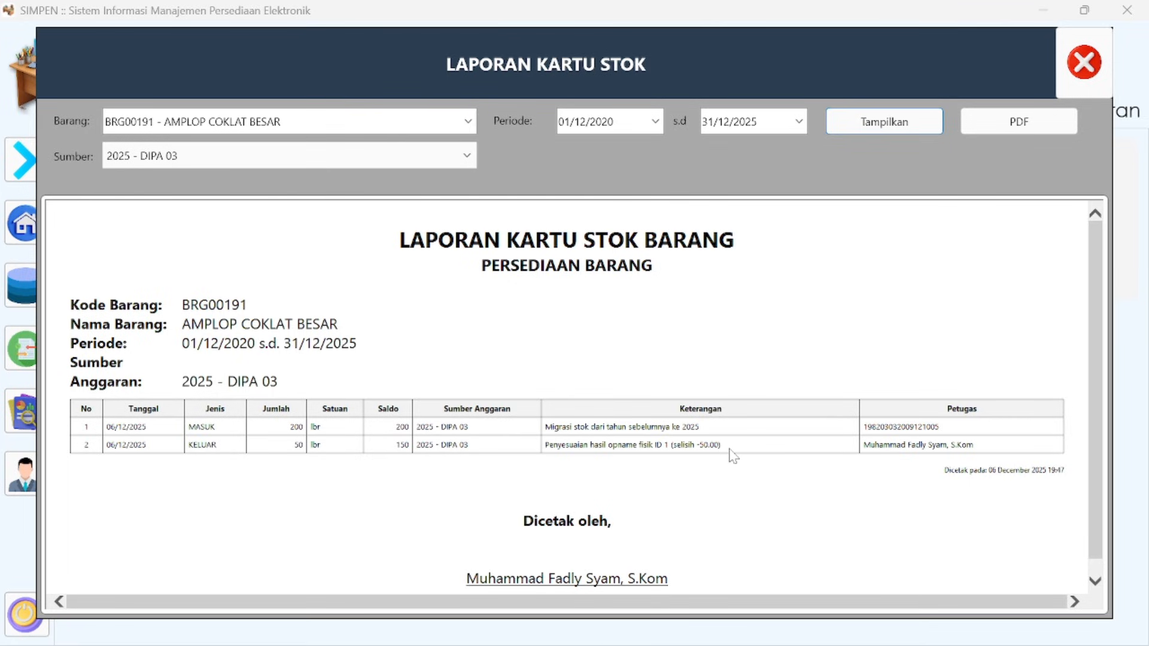
# - Set the stock card's budget source back to Semua Anggaran and display it again
pyautogui.click(413, 153)
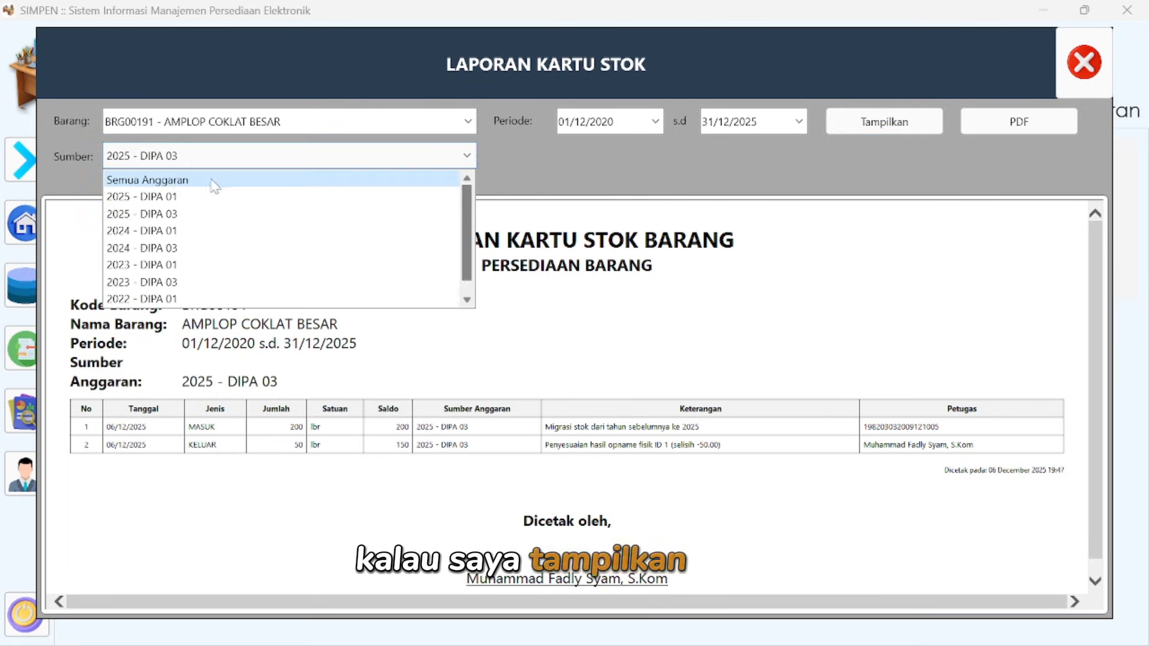
pyautogui.click(164, 181)
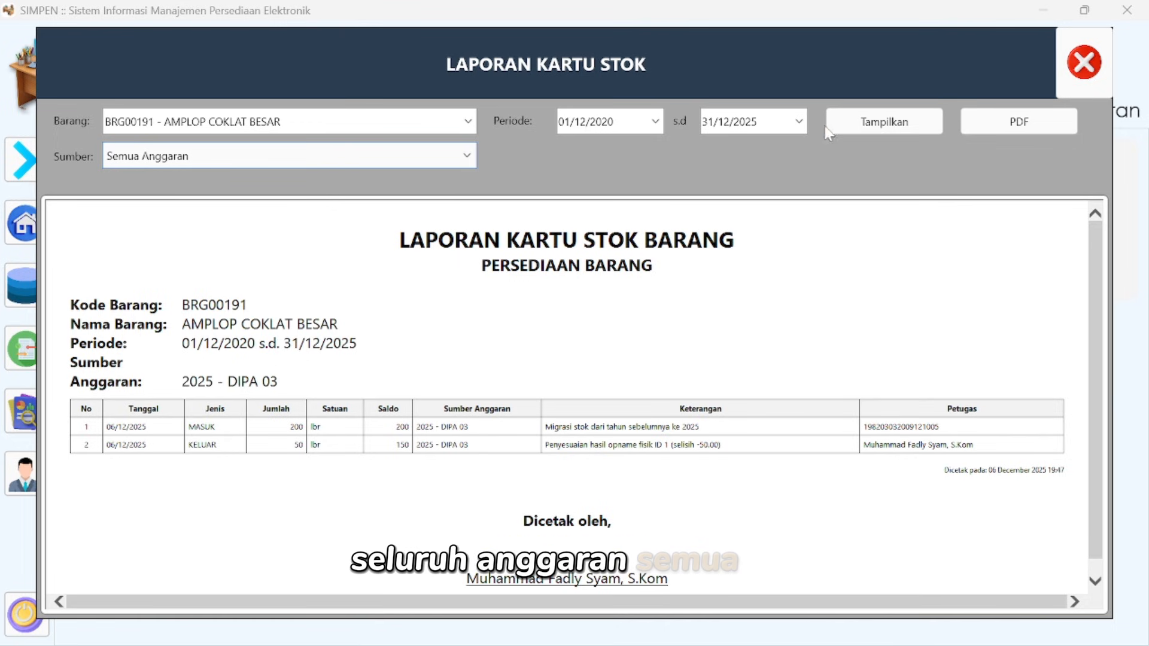
pyautogui.click(849, 127)
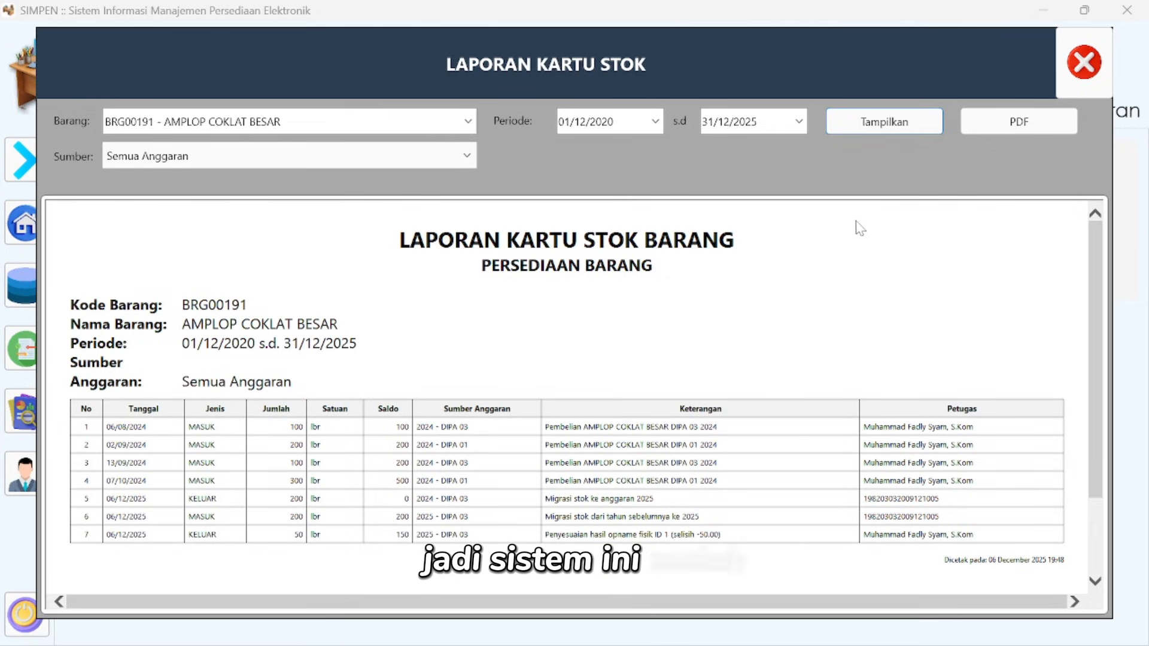
# - Export the stock card as a PDF, review it through to the signature, and close the PDF and the Kartu Stok report
pyautogui.click(1000, 131)
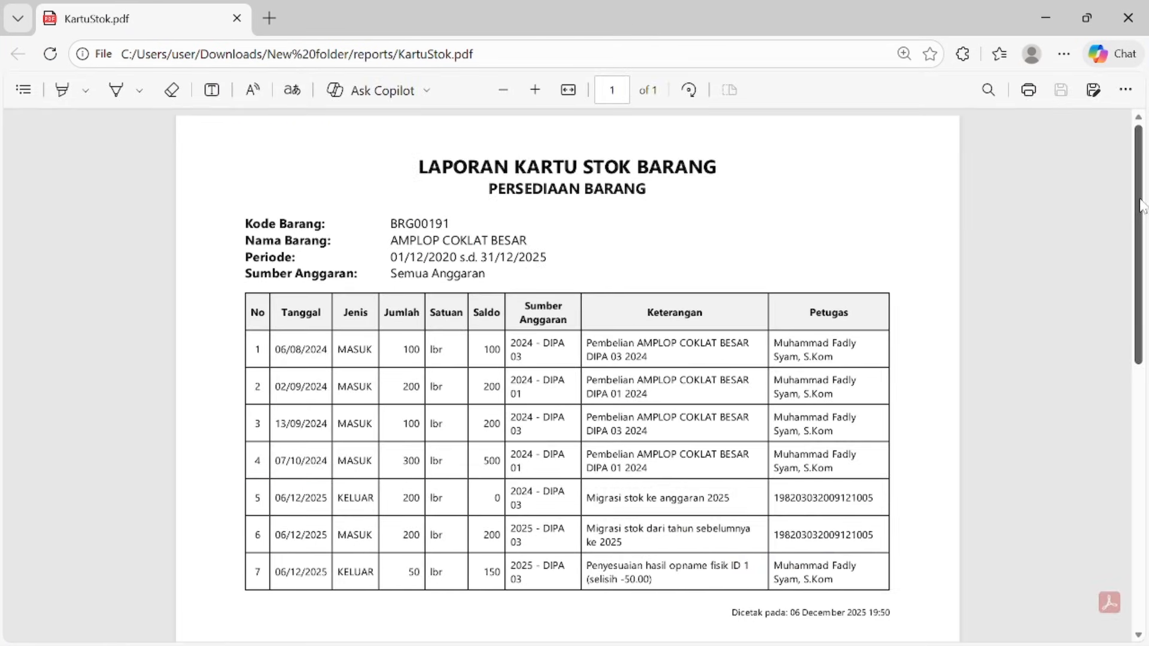
pyautogui.moveTo(1139, 207); pyautogui.dragTo(1140, 284)
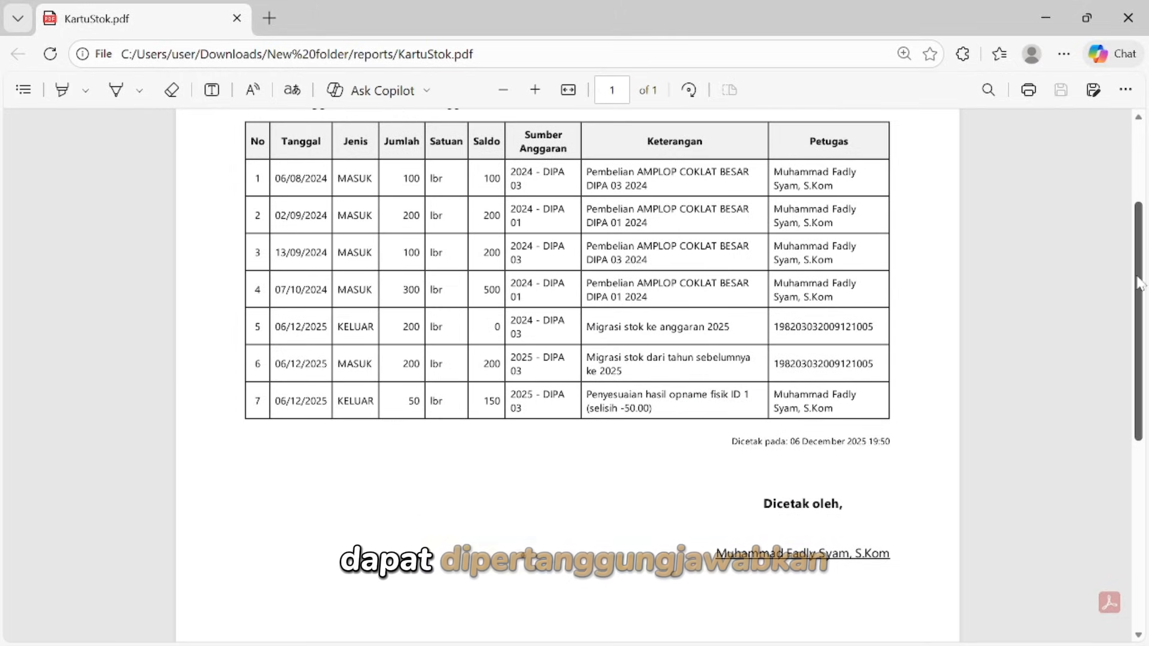
pyautogui.scroll(3, 1139, 269)
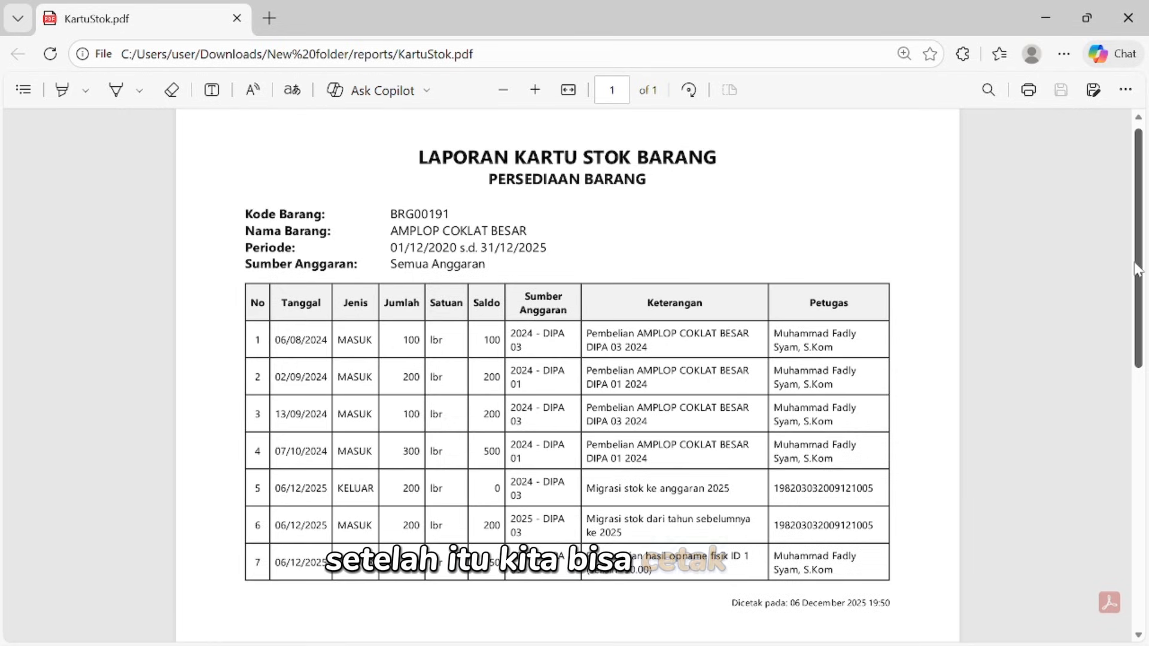
pyautogui.click(1137, 18)
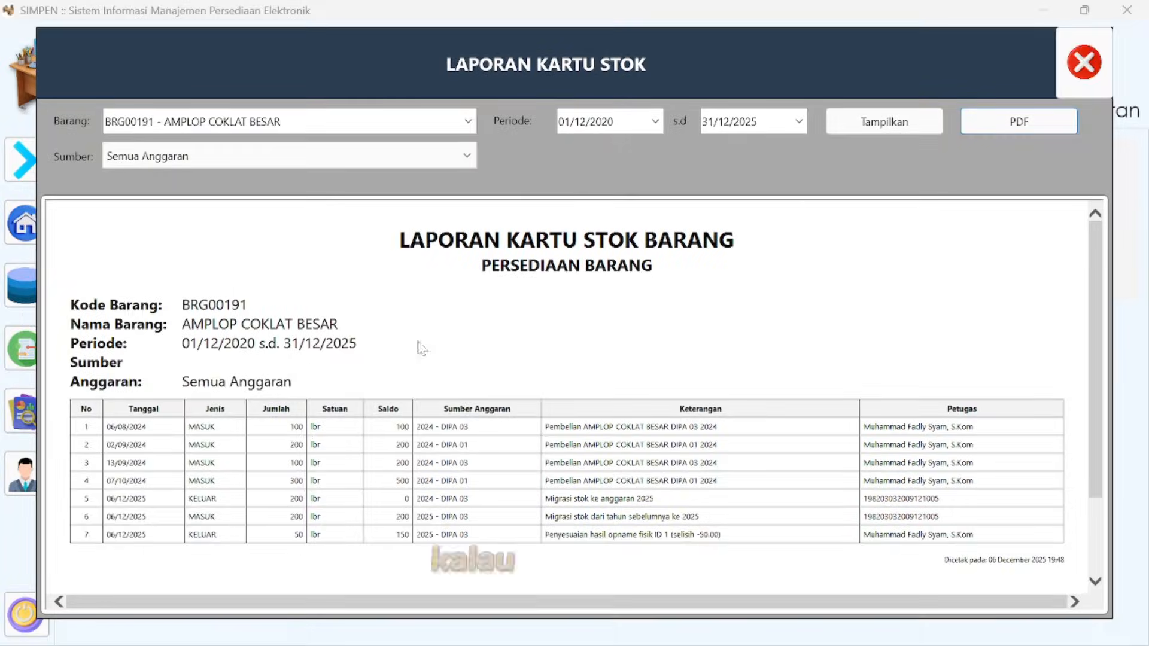
pyautogui.click(1099, 73)
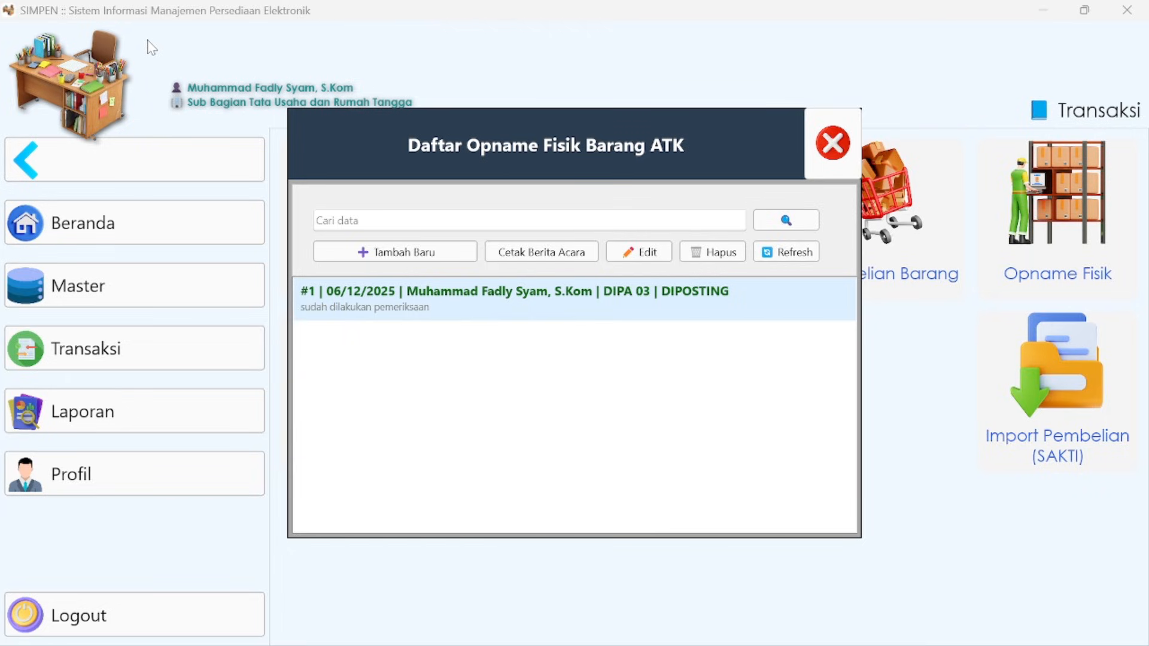
pyautogui.hotkey('alt', 'Tab')
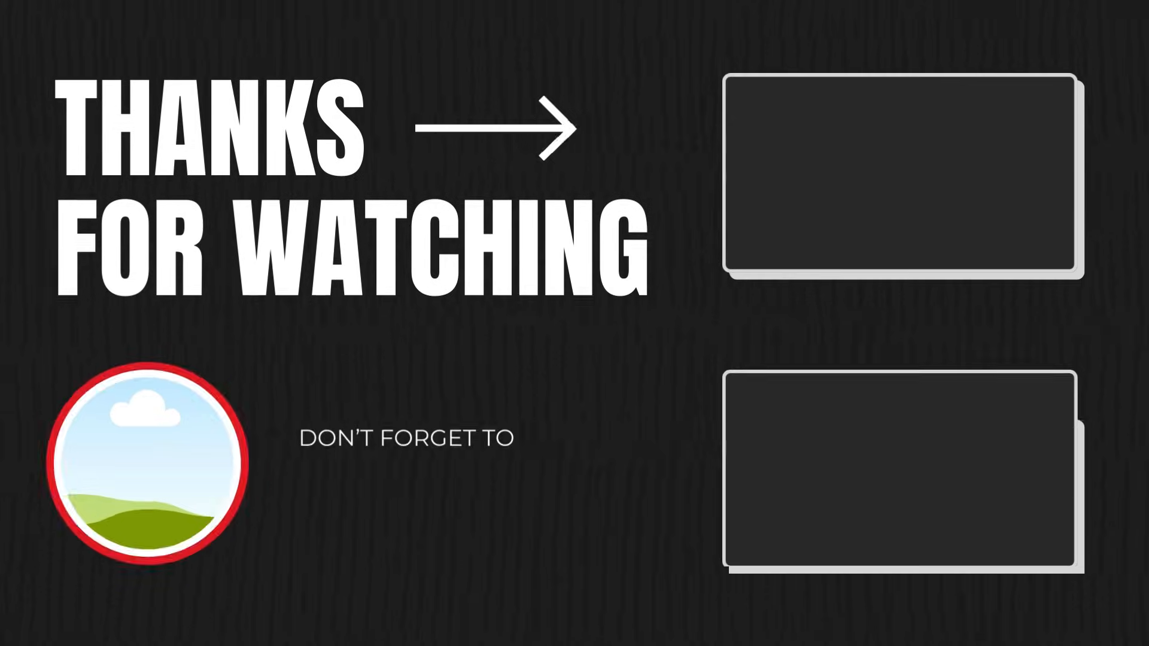